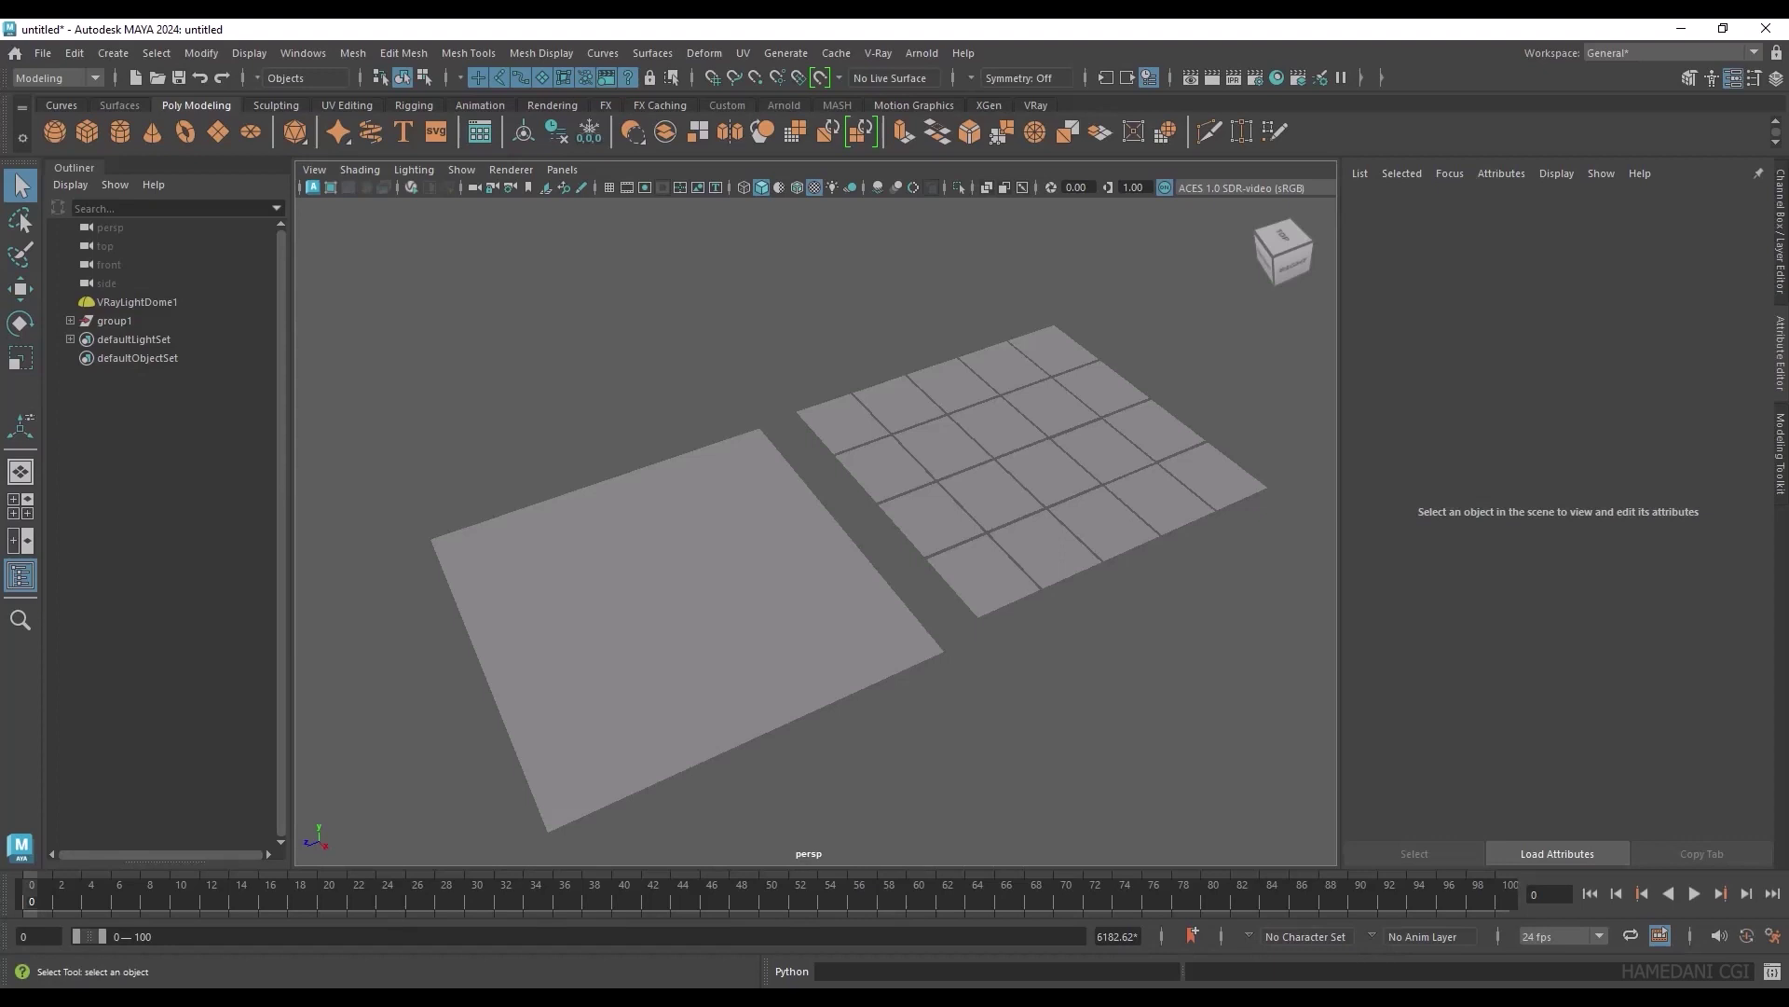
# Step: Select the two planes, briefly trying a face selection on the tiled grid plane
pyautogui.click(611, 676)
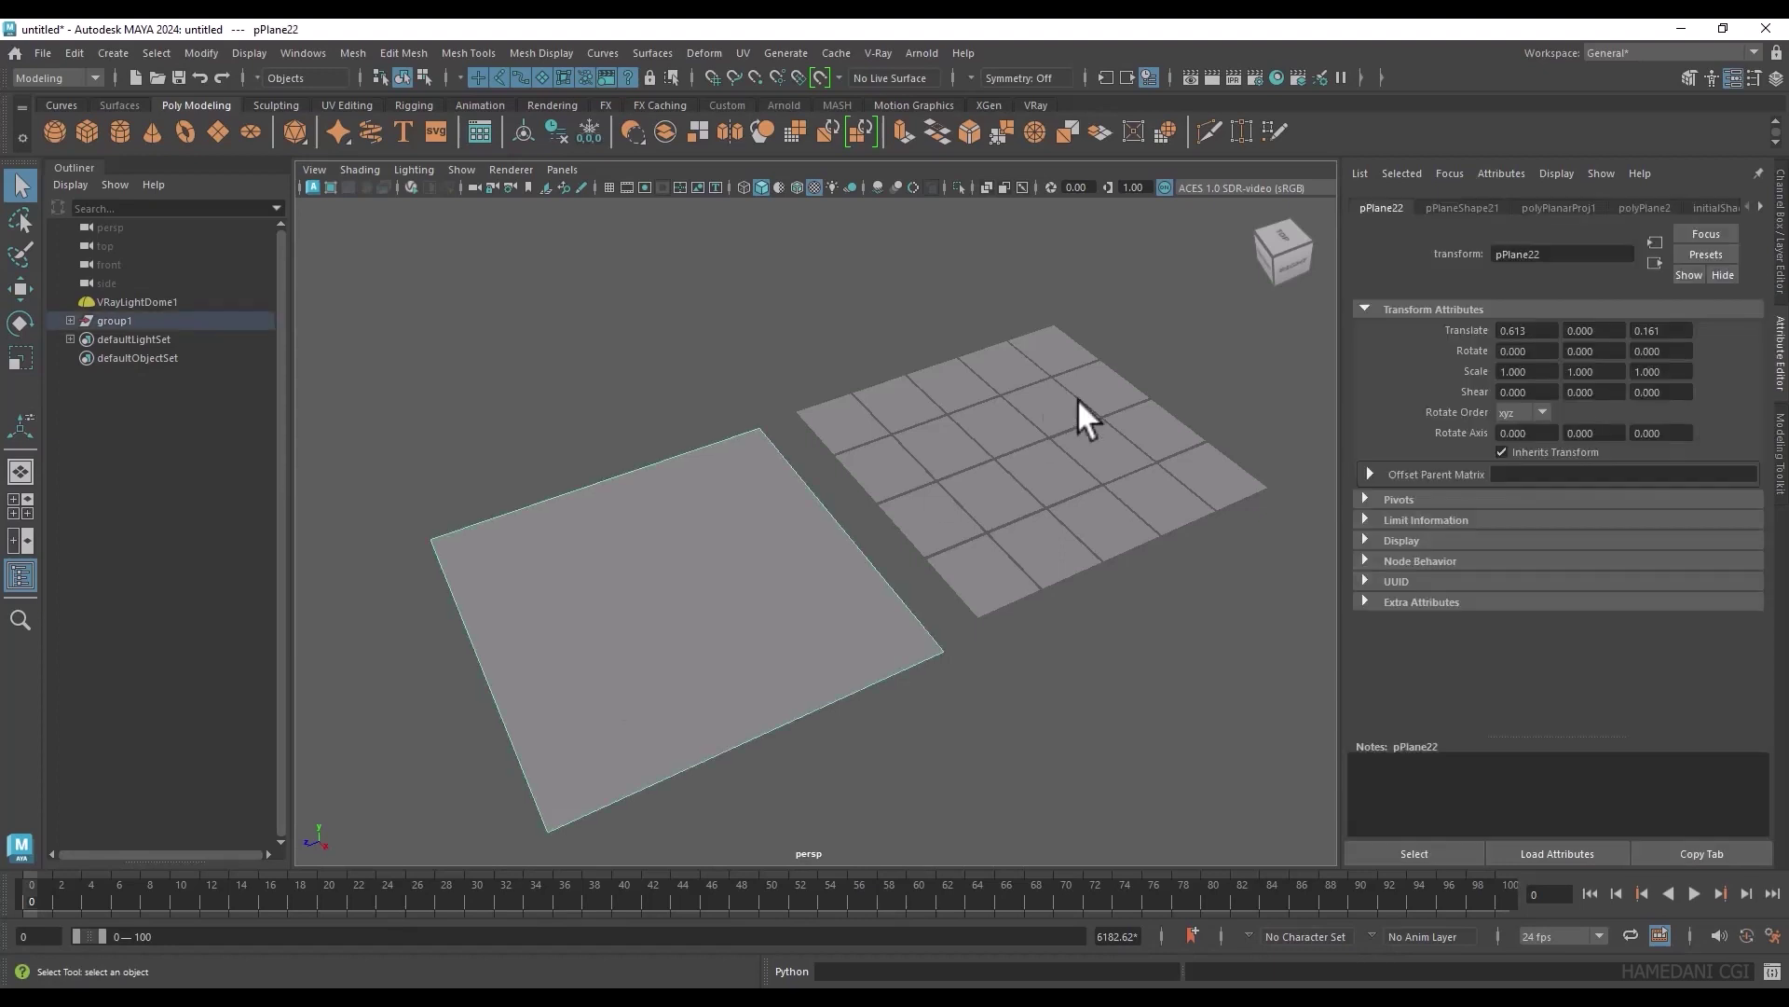
pyautogui.click(1100, 389)
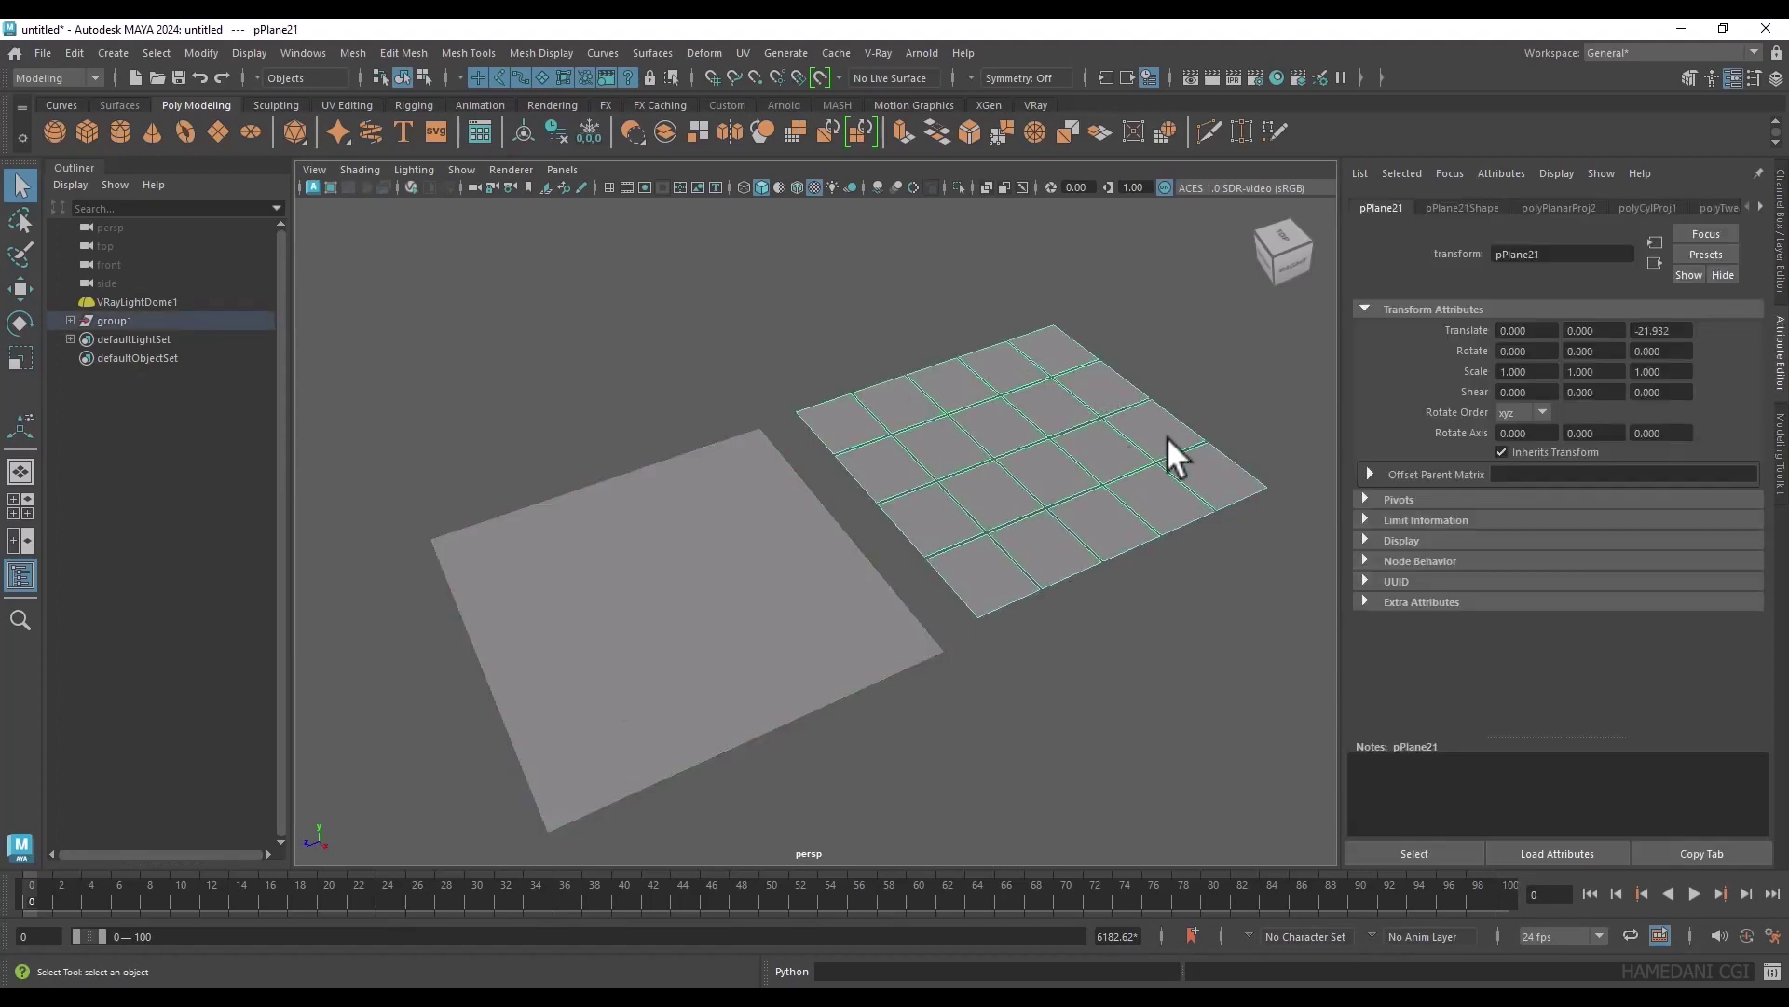
pyautogui.moveTo(1139, 415); pyautogui.dragTo(1202, 466, button='right')
pyautogui.click(1075, 471)
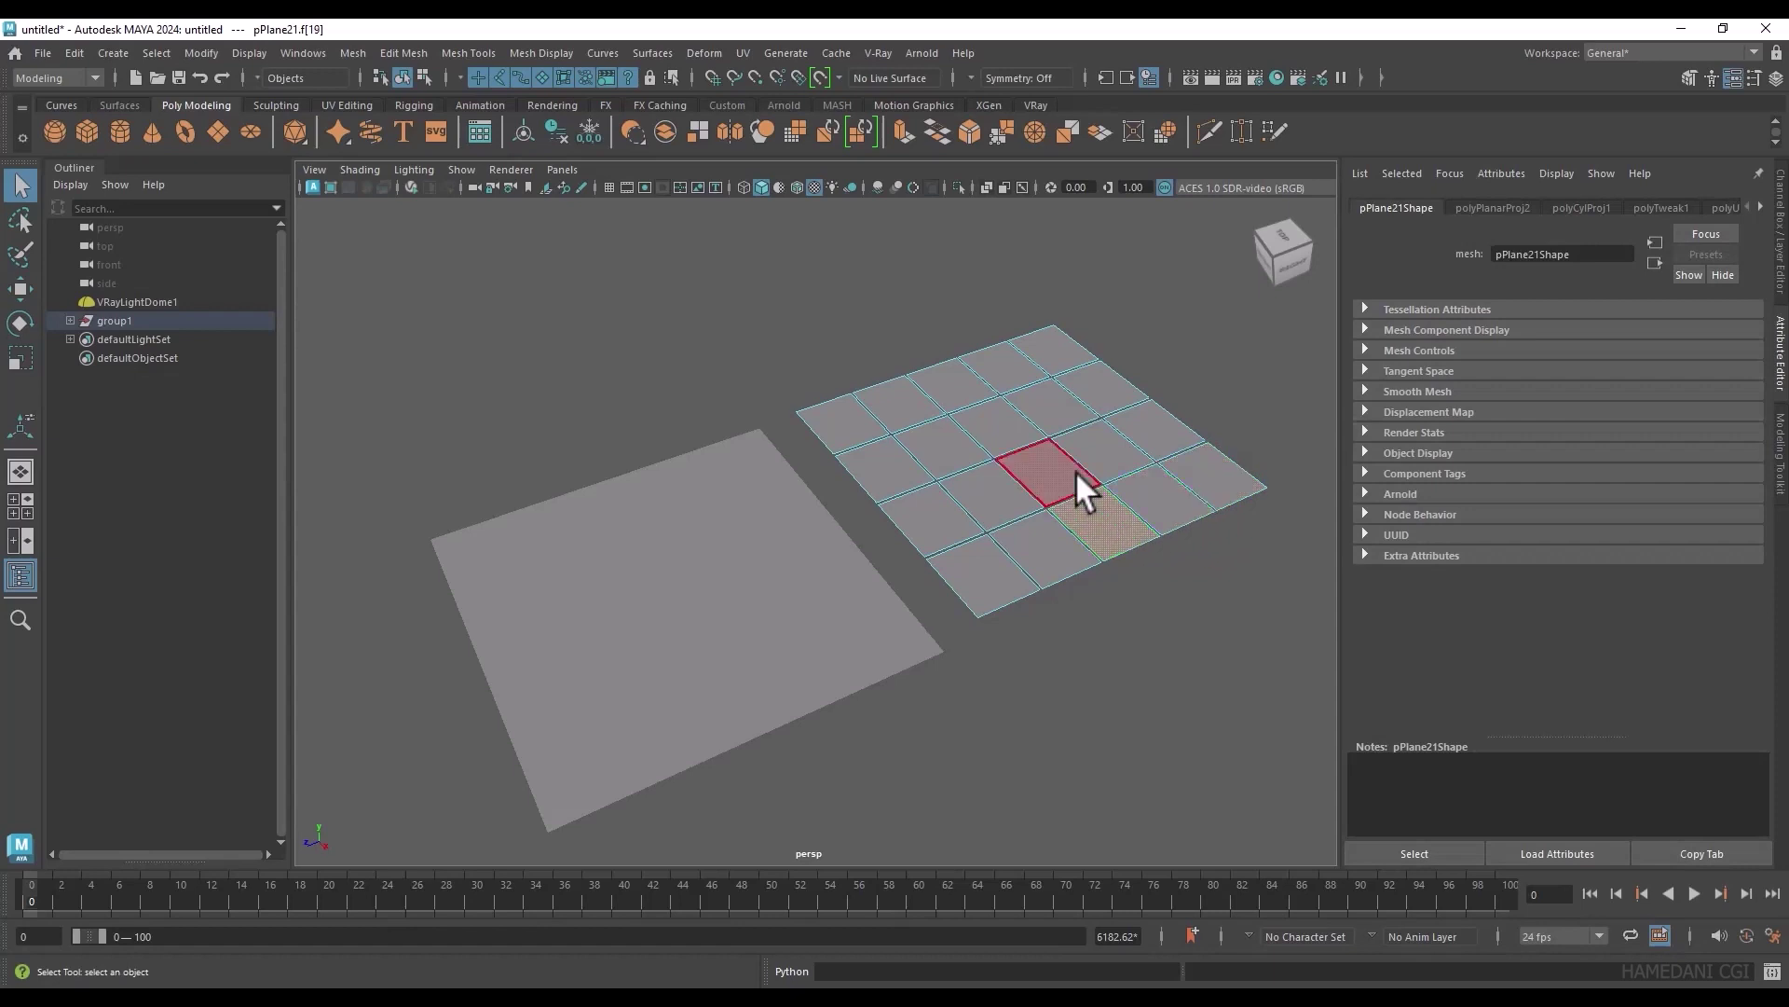
pyautogui.moveTo(1083, 431); pyautogui.dragTo(1144, 400, button='right')
pyautogui.click(725, 575)
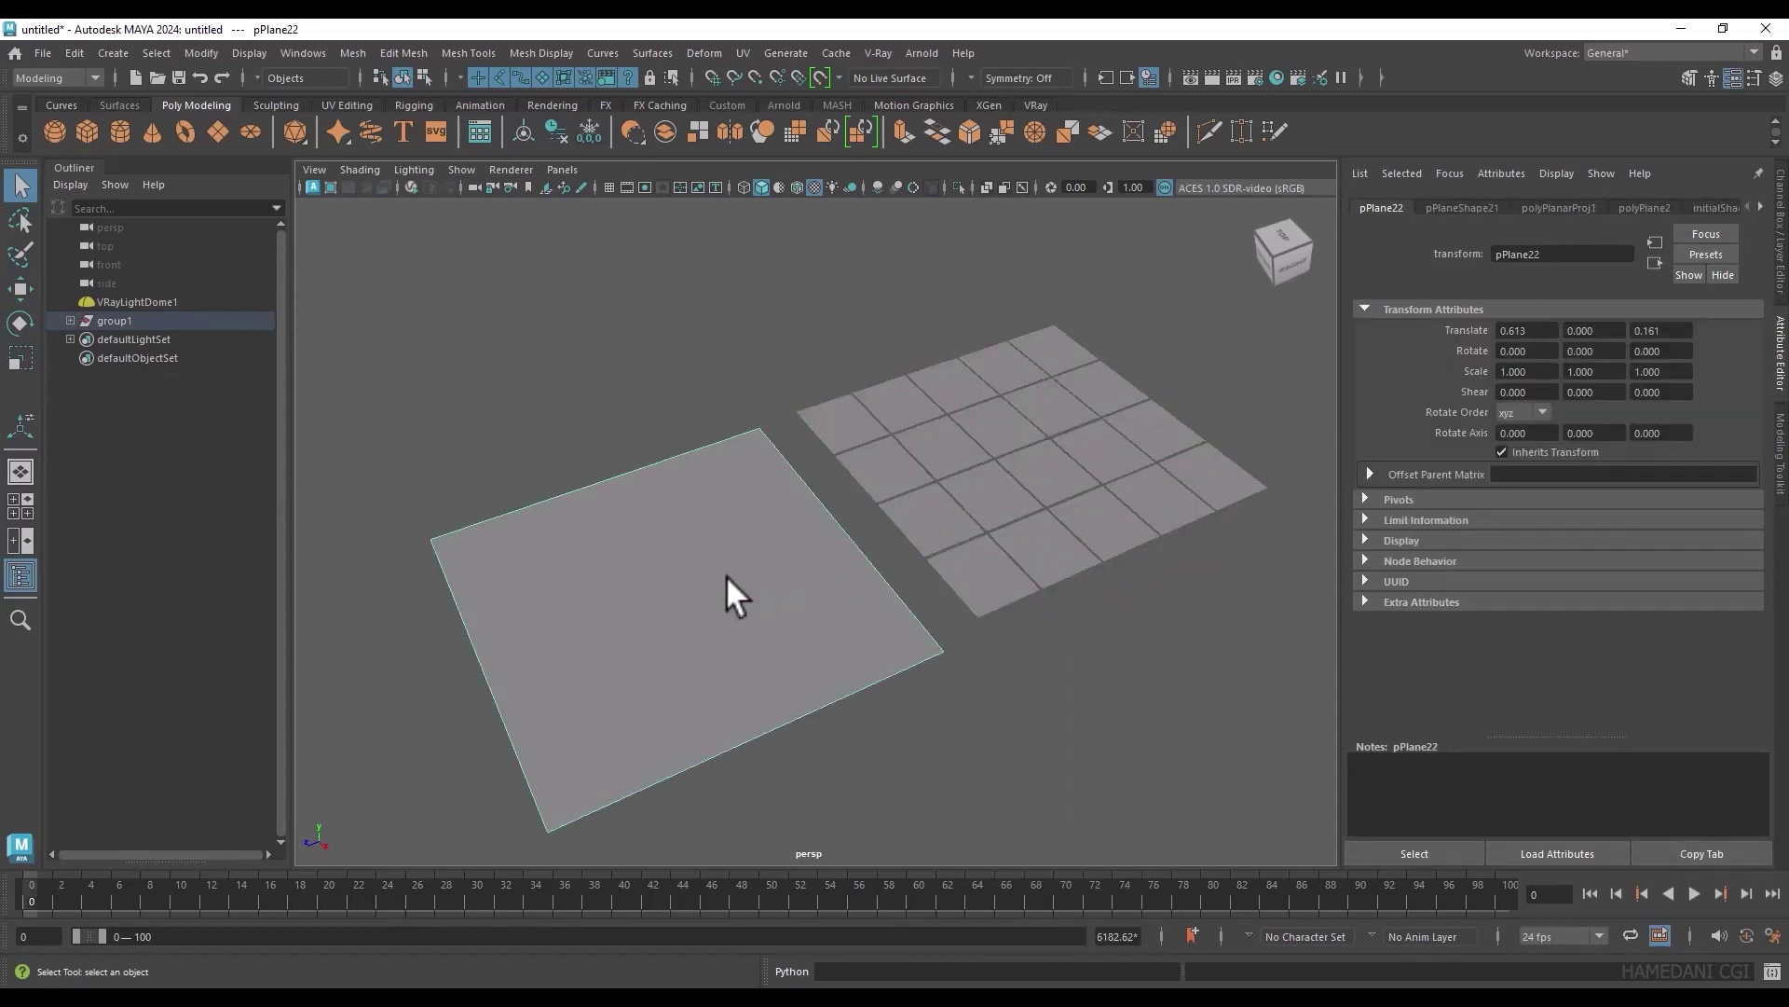
# Step: Marquee-select both planes and assign them a new VRay Mtl material
pyautogui.moveTo(1126, 730); pyautogui.dragTo(624, 381)
pyautogui.moveTo(893, 460); pyautogui.dragTo(917, 932, button='right')
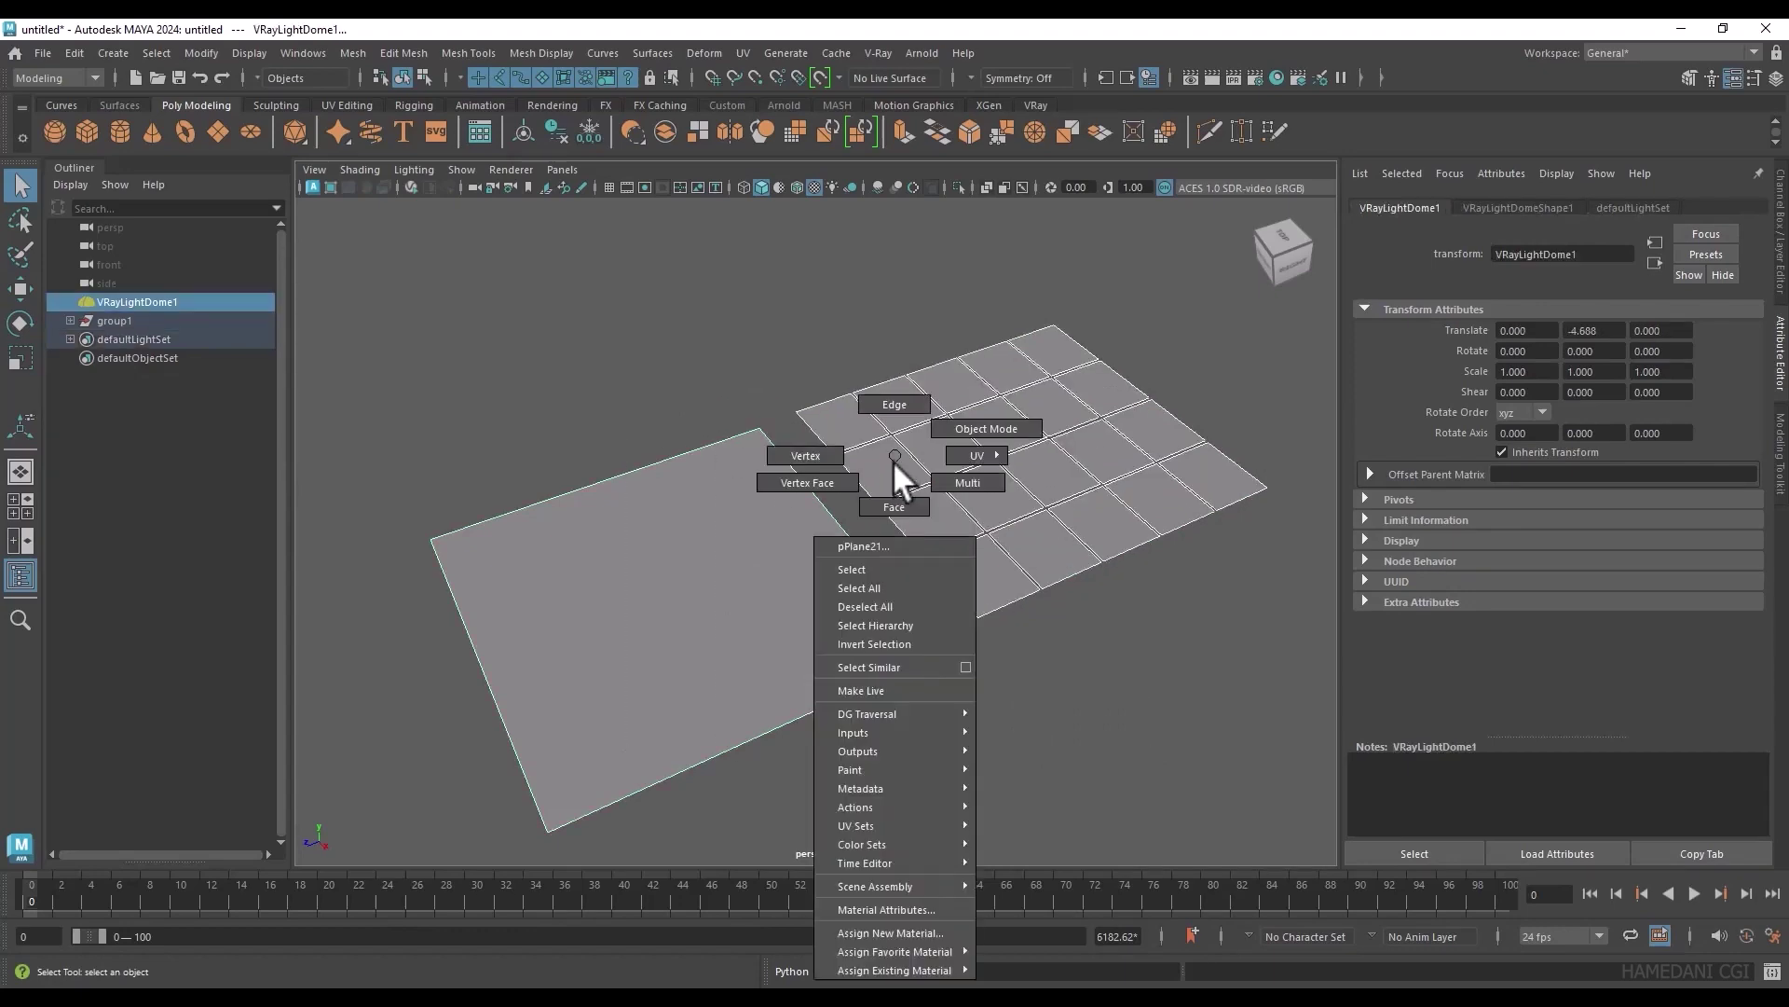
pyautogui.click(644, 507)
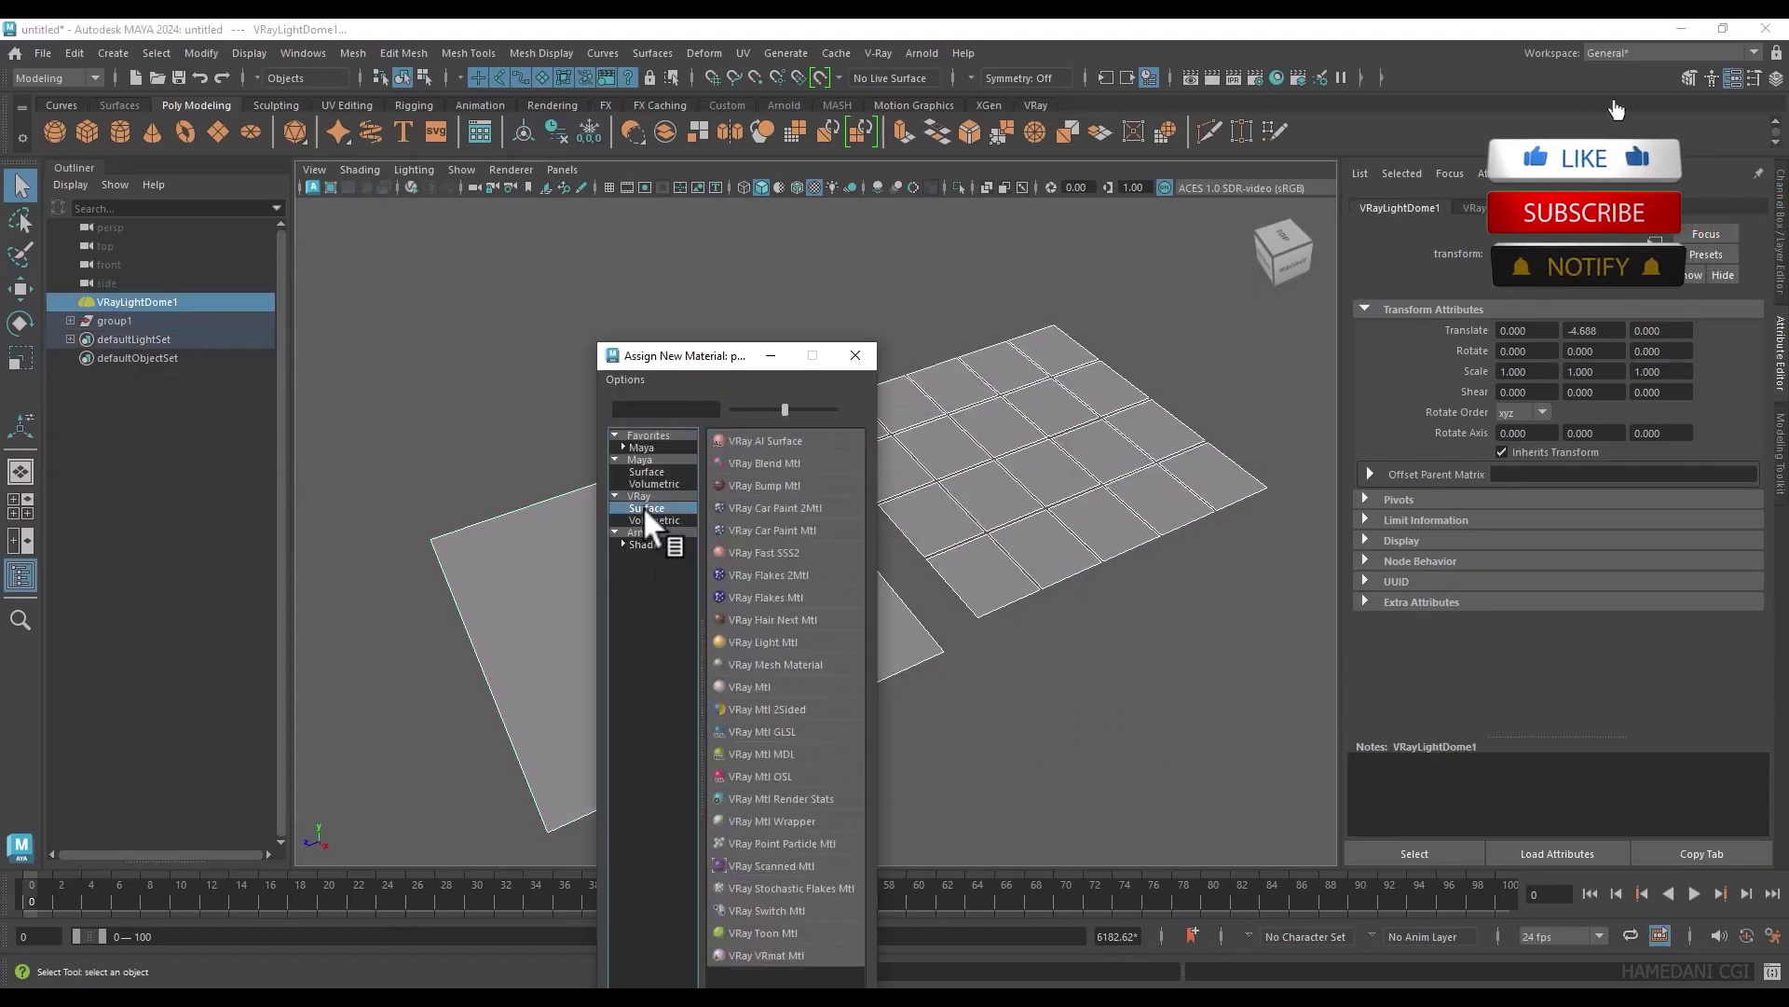
pyautogui.click(747, 687)
pyautogui.click(923, 710)
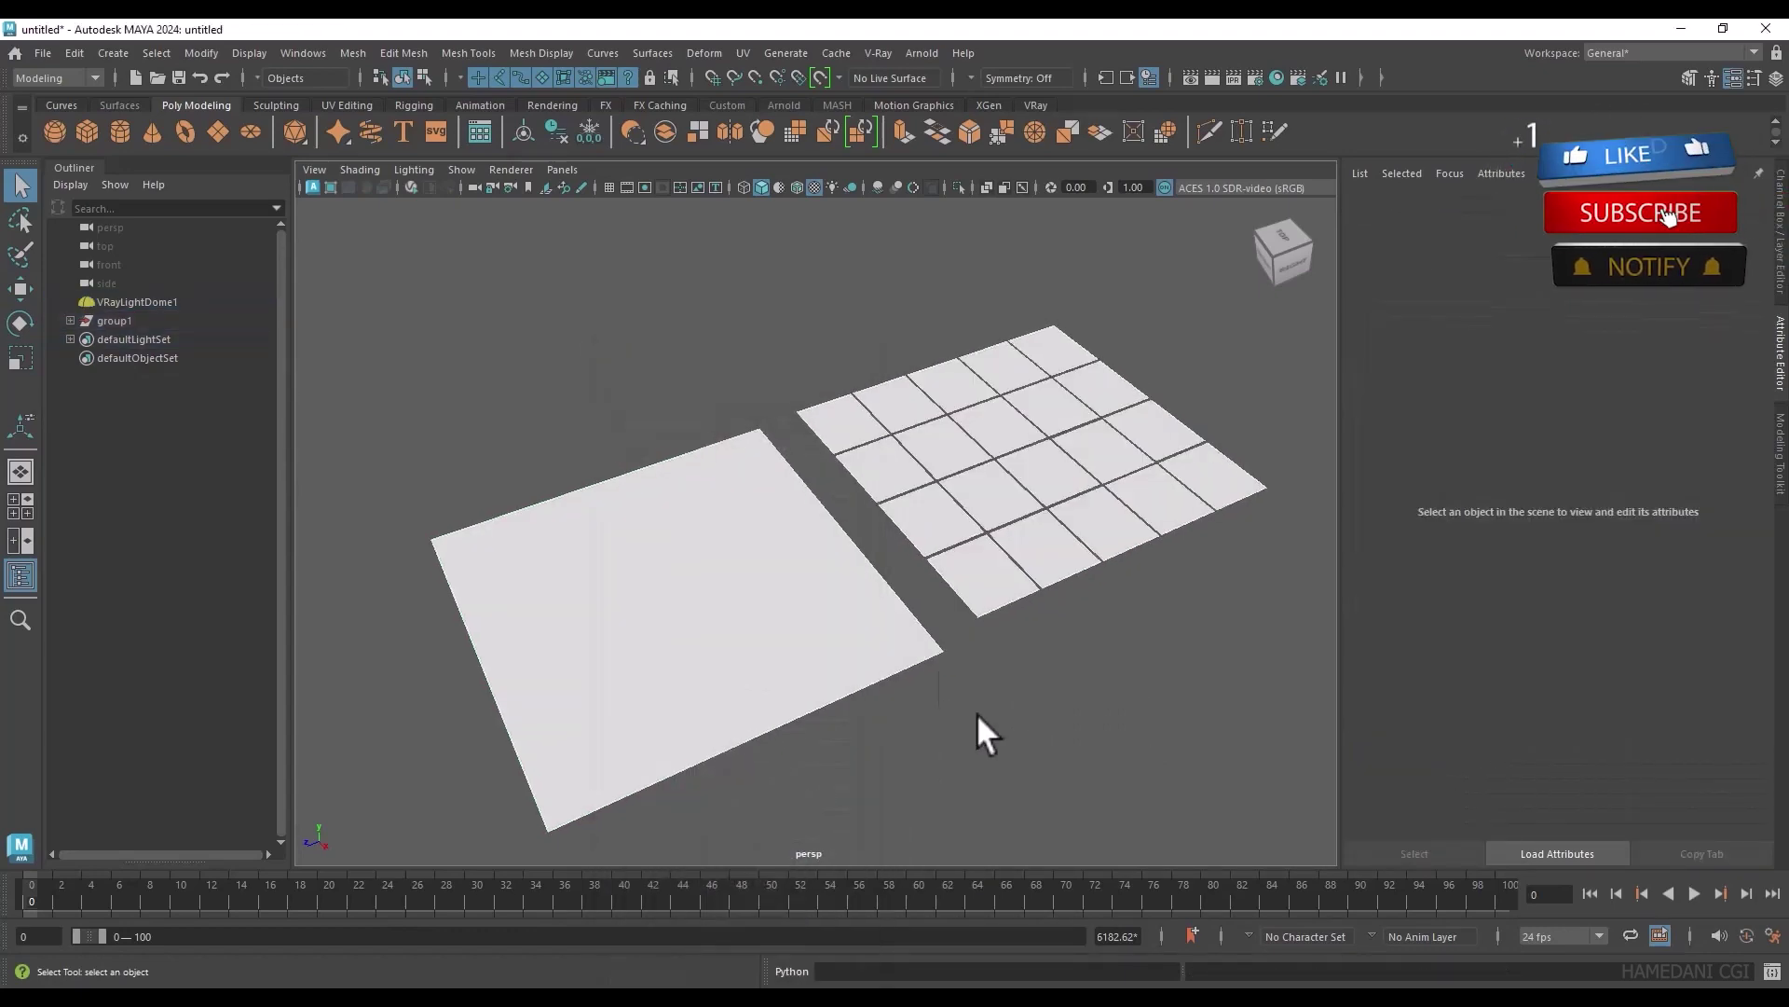
# Step: Load VRayMtl1 into the Hypershade graph and drag basecolor.png from Explorer into it
pyautogui.click(1277, 78)
pyautogui.moveTo(871, 468); pyautogui.dragTo(850, 185)
pyautogui.click(255, 305)
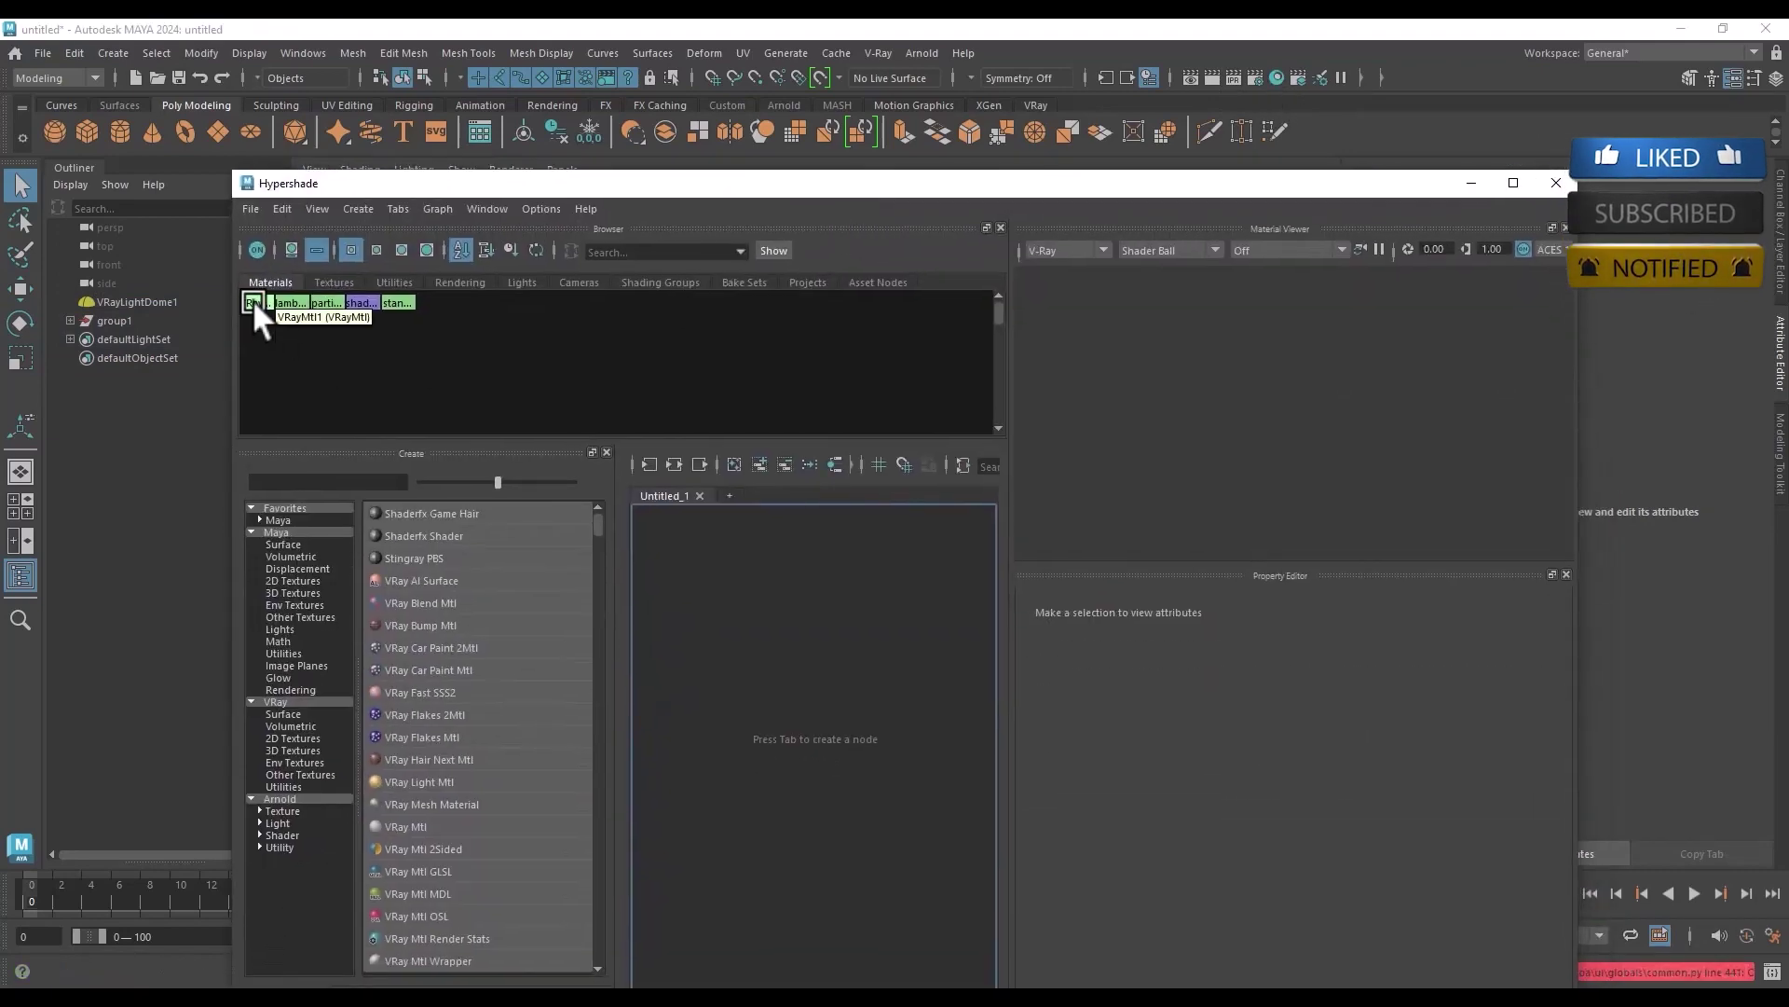
pyautogui.click(676, 465)
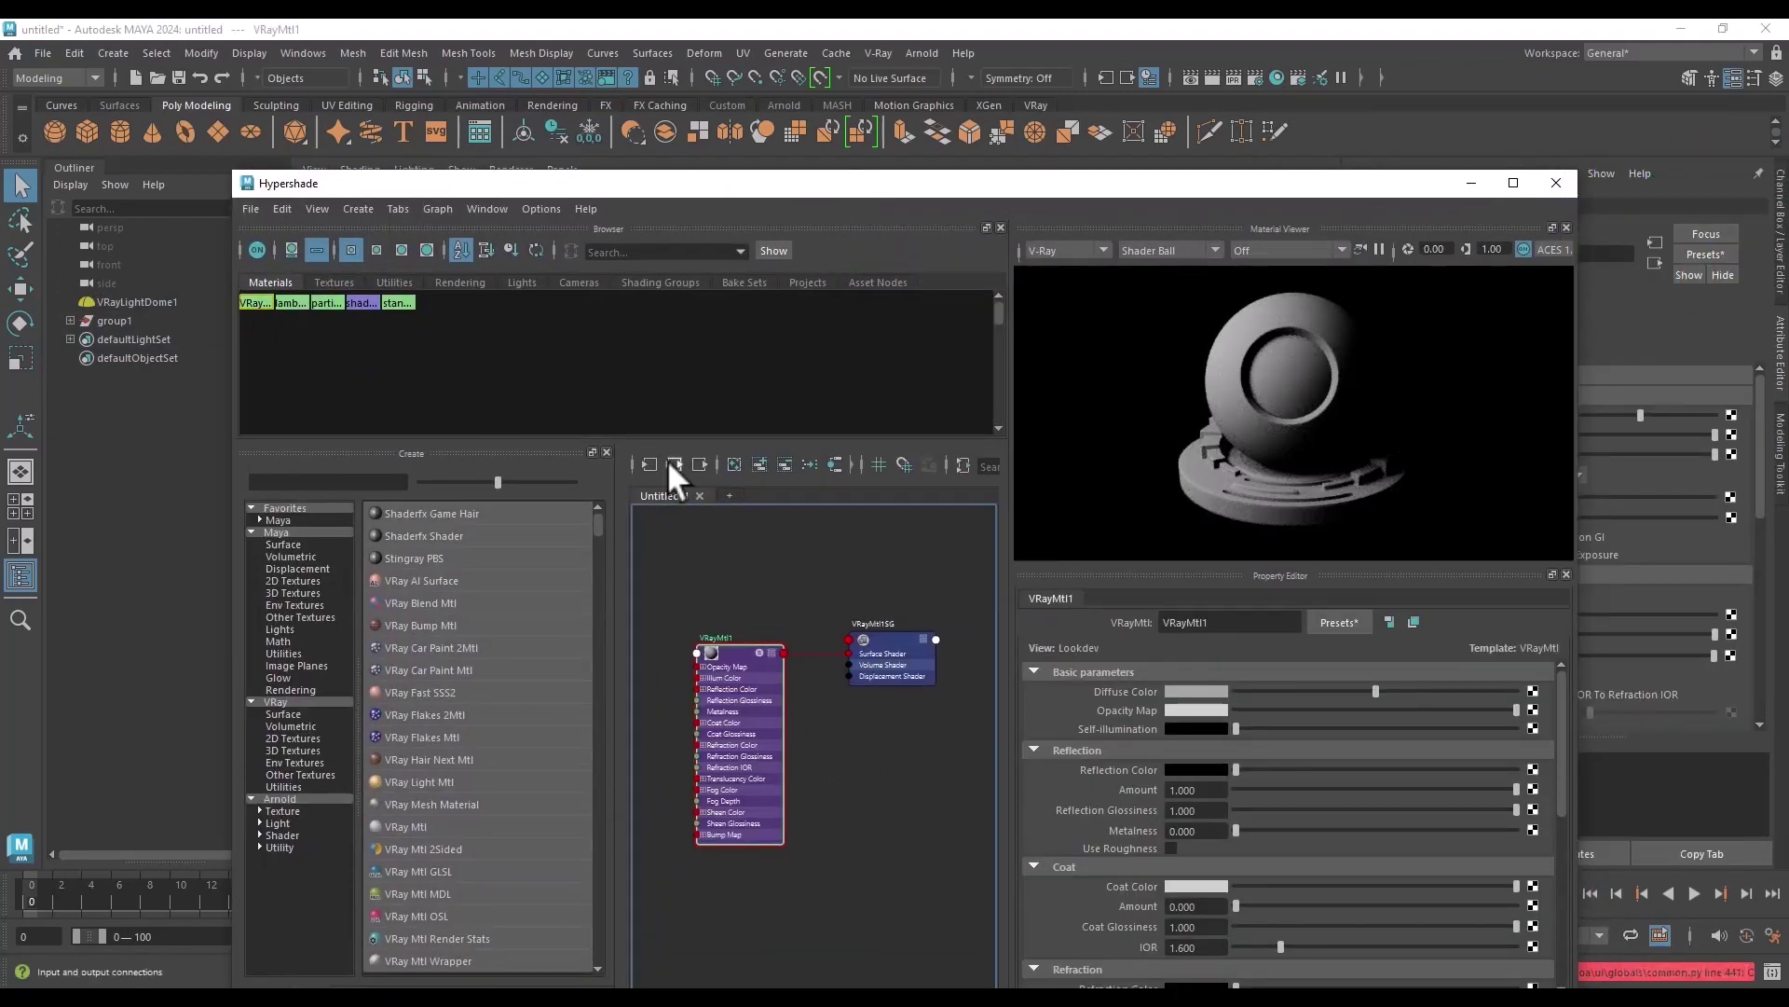
pyautogui.hotkey('alt', 'Tab')
pyautogui.moveTo(245, 351)
pyautogui.mouseDown()
pyautogui.moveTo(697, 676)
pyautogui.moveTo(761, 653)
pyautogui.mouseUp()
# Step: Connect the basecolor texture's Out Color to VRayMtl1's Diffuse Color
pyautogui.click(503, 135)
pyautogui.click(806, 609)
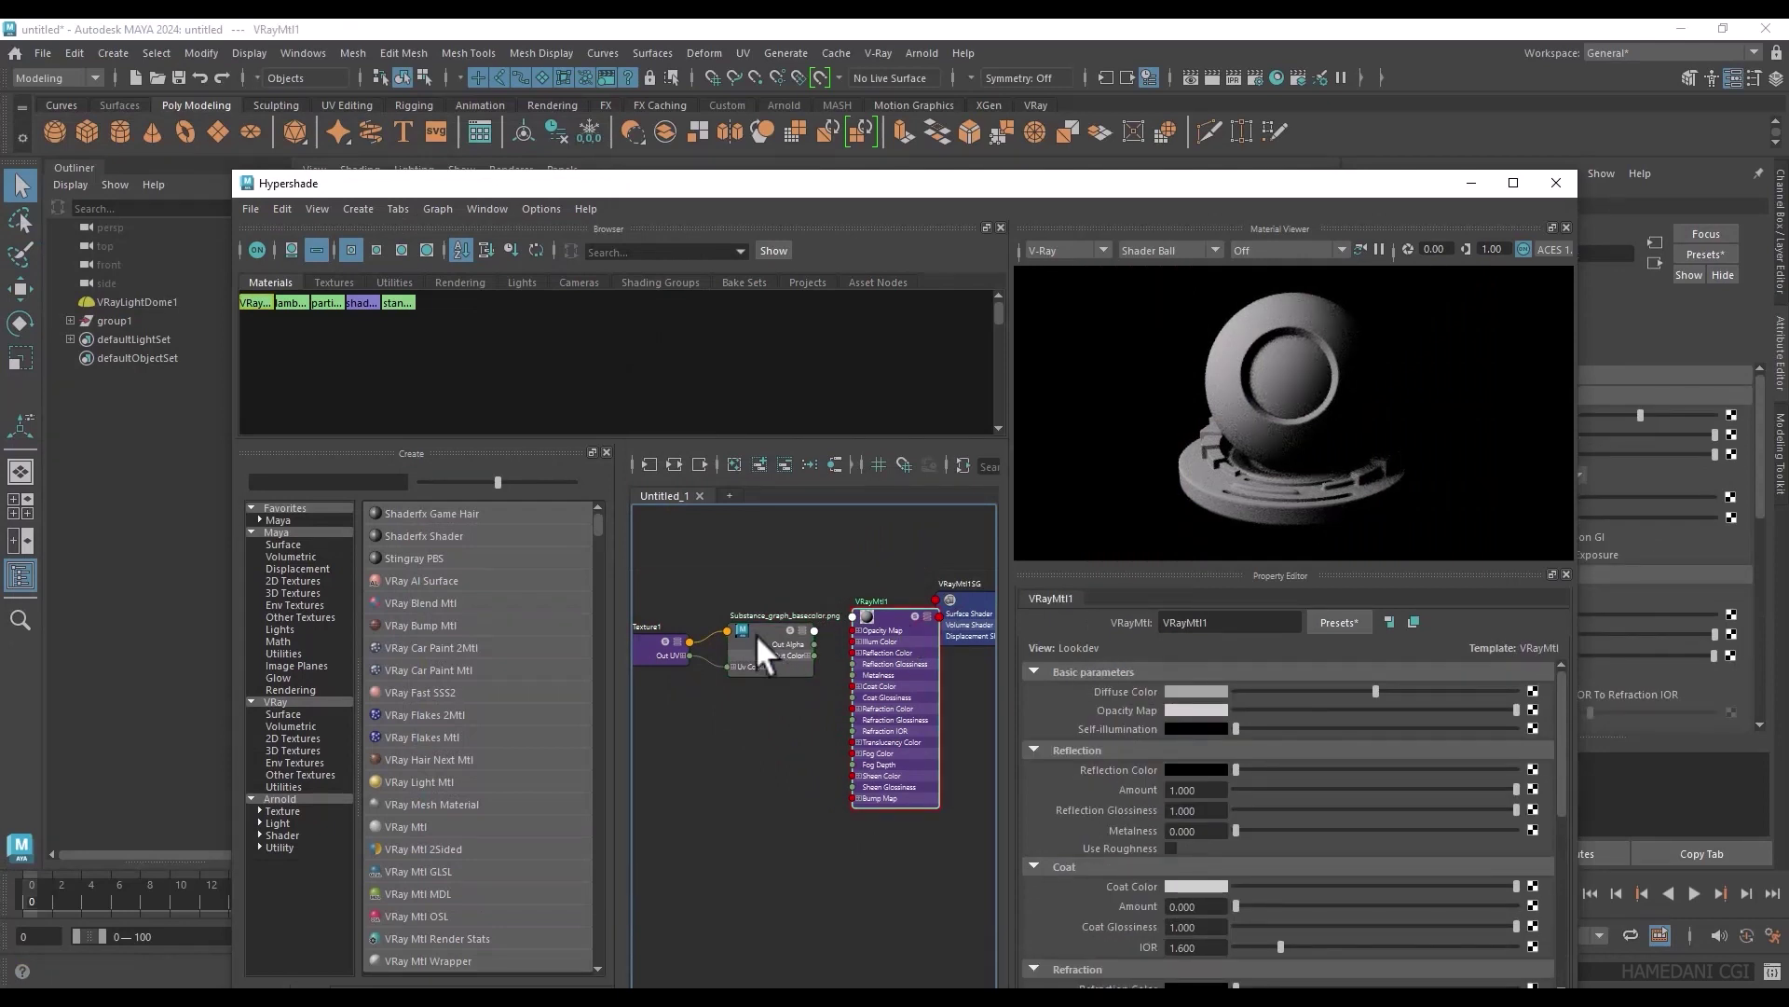
pyautogui.click(757, 634)
pyautogui.click(894, 616)
pyautogui.moveTo(1111, 690); pyautogui.dragTo(1112, 689, button='middle')
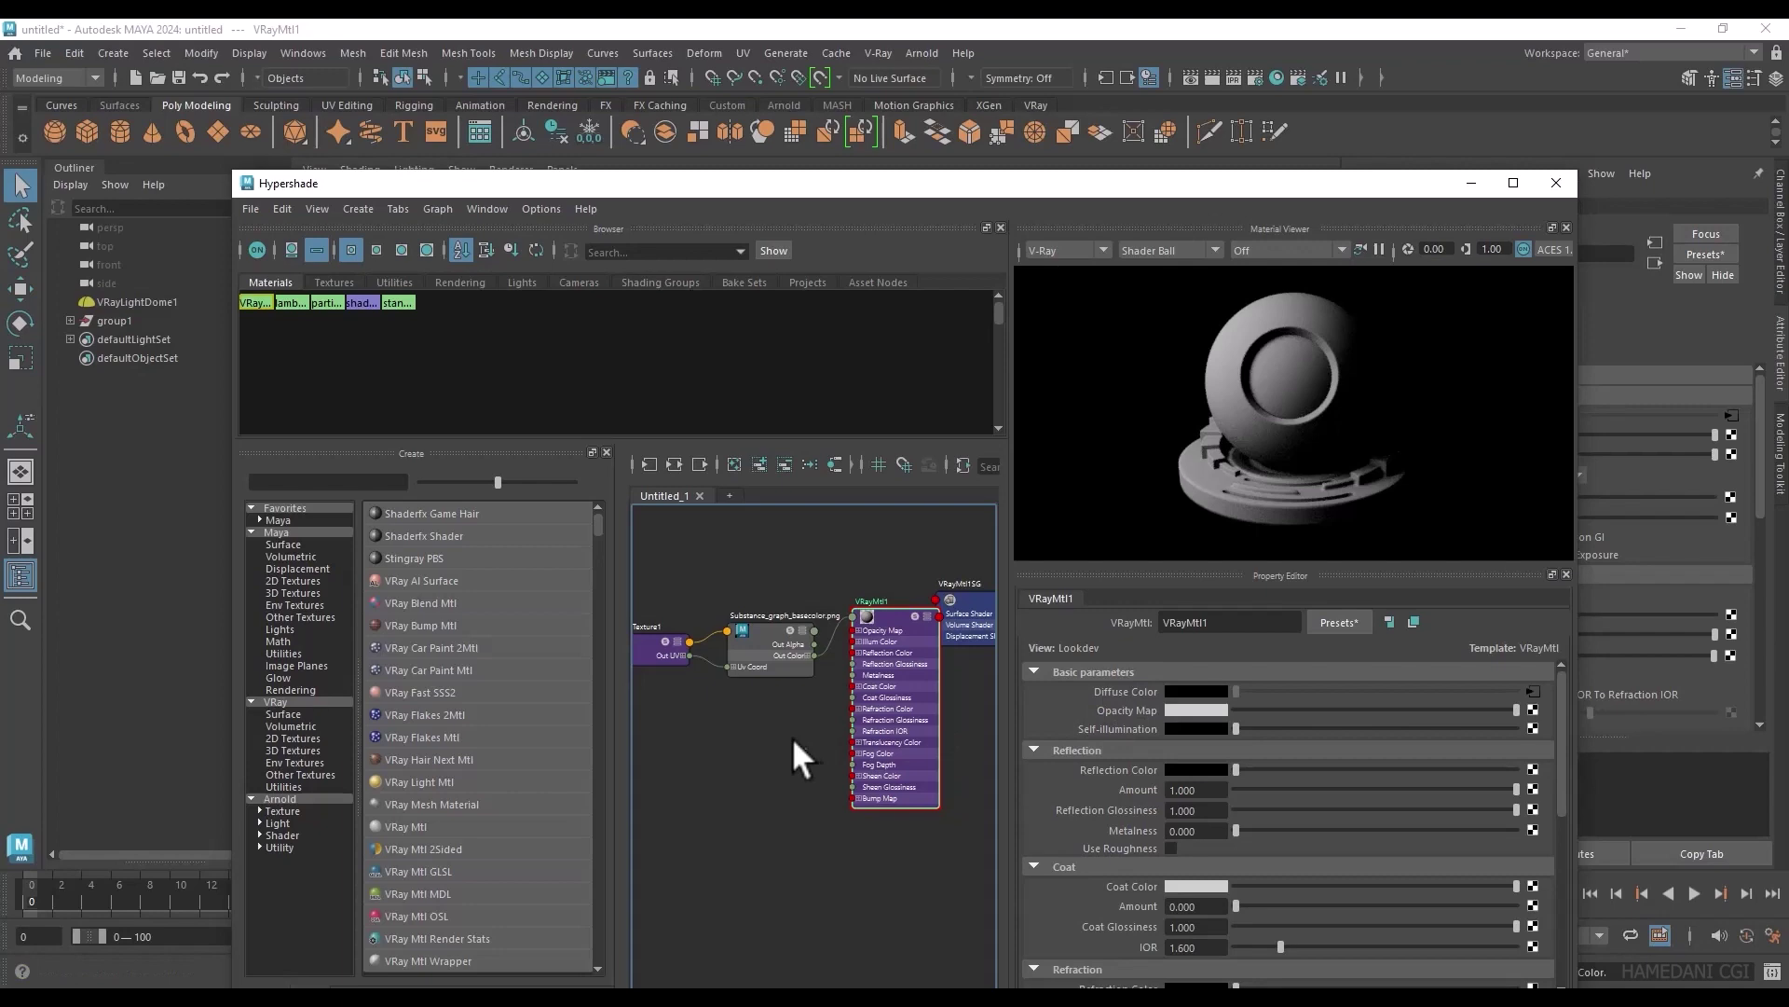
pyautogui.click(748, 639)
pyautogui.moveTo(762, 183)
pyautogui.mouseDown()
pyautogui.moveTo(743, 743)
pyautogui.moveTo(839, 203)
pyautogui.mouseUp()
# Step: Show viewport textures and set place2dTexture1 Repeat UV to 3 by 3
pyautogui.click(414, 186)
pyautogui.keyDown('alt'); pyautogui.moveTo(598, 819); pyautogui.dragTo(600, 723, button='middle'); pyautogui.keyUp('alt')
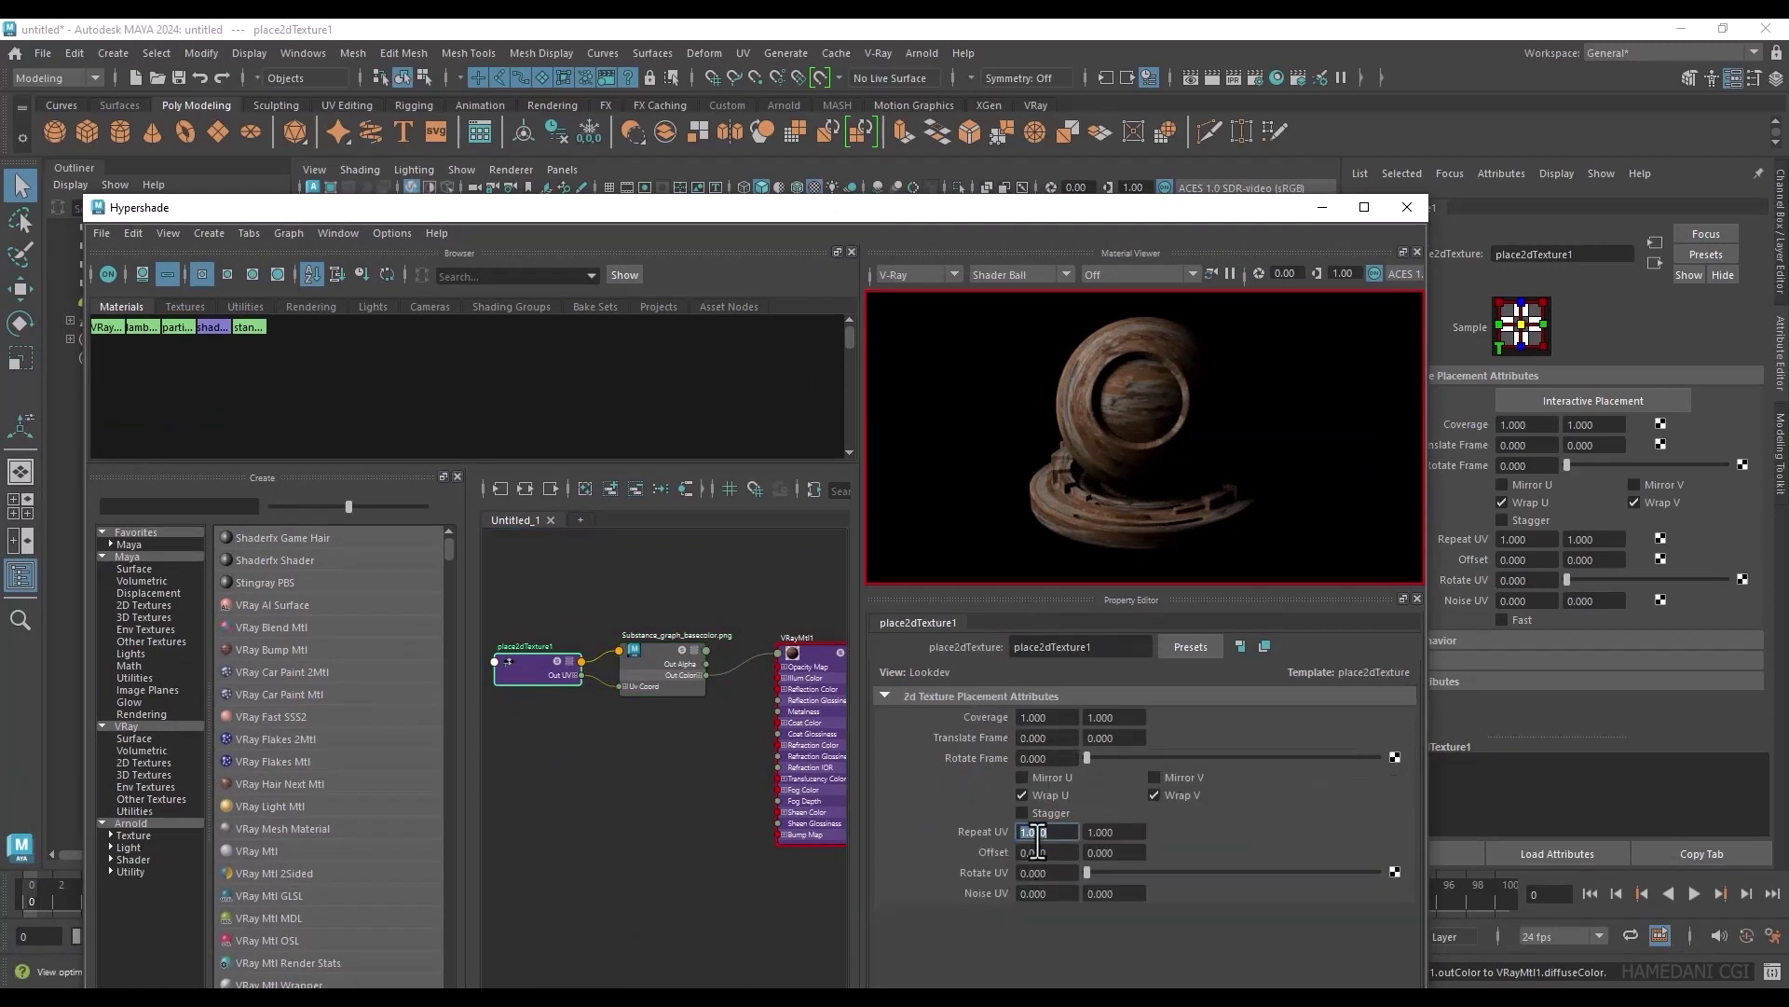
pyautogui.click(1042, 832)
pyautogui.write('3')
pyautogui.click(1101, 832)
pyautogui.write('3')
pyautogui.press('Return')
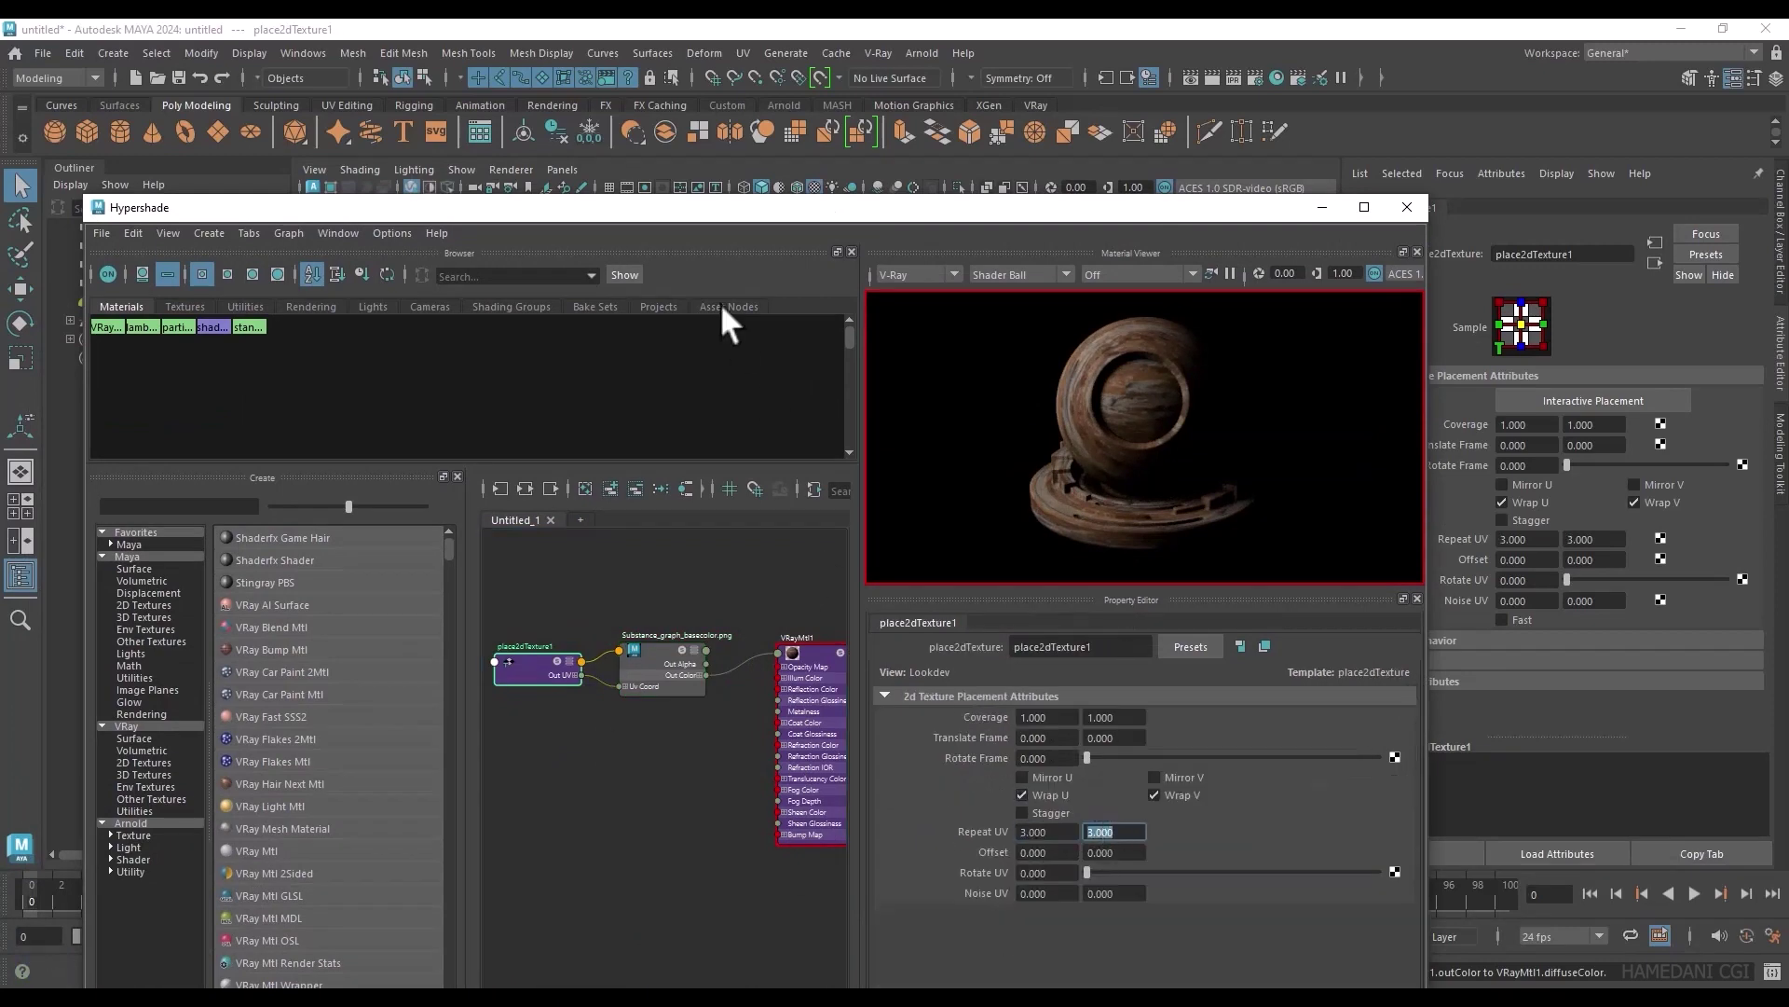
pyautogui.moveTo(782, 210); pyautogui.dragTo(777, 792)
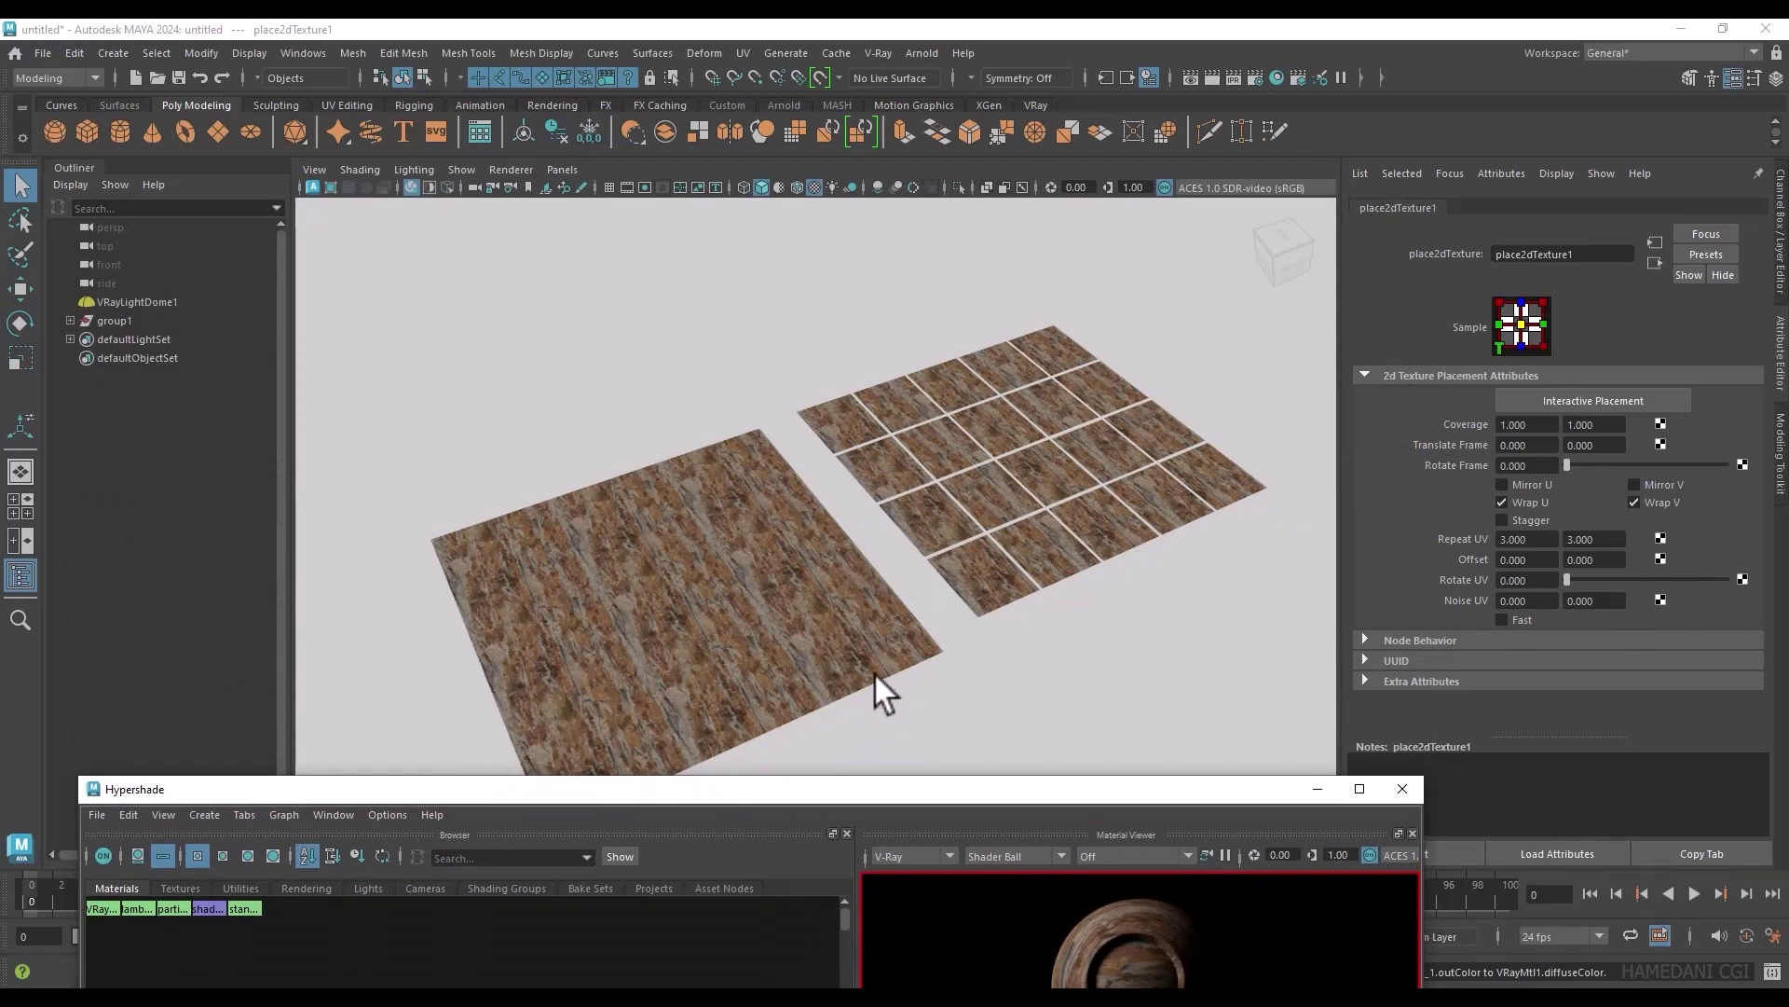
pyautogui.moveTo(884, 782); pyautogui.dragTo(984, 231)
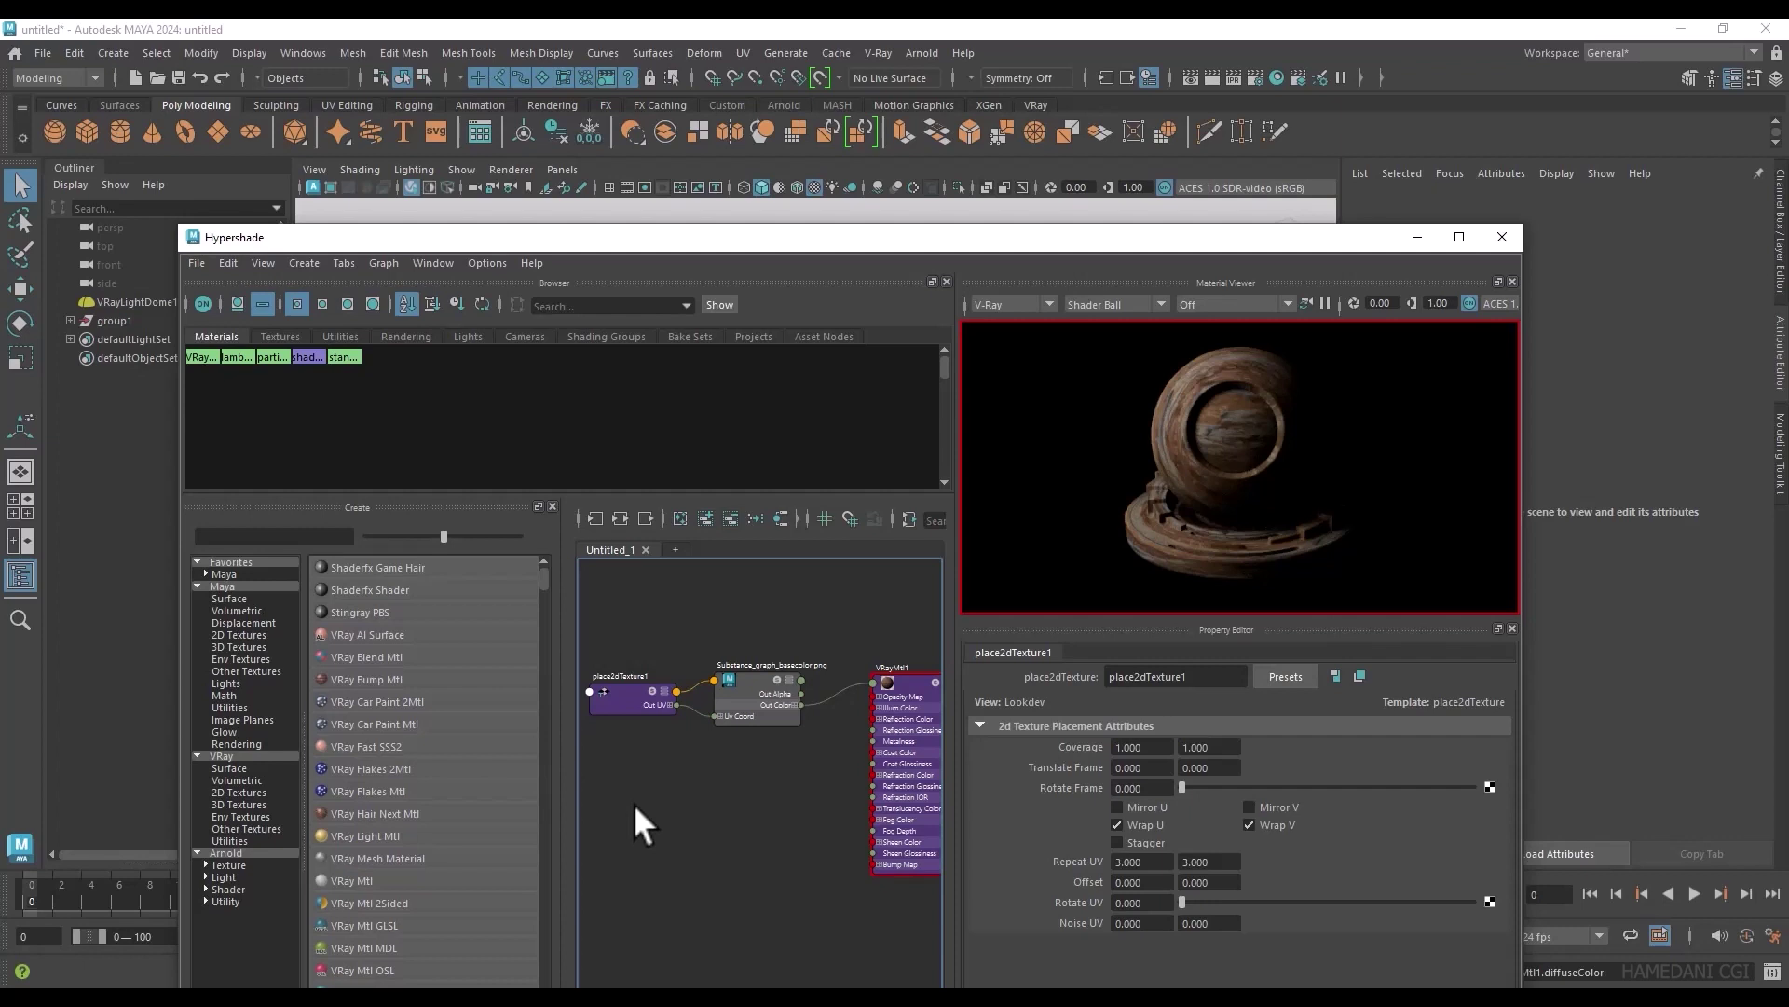
# Step: Create a VRayUVWRandomizer node and connect its Out UV to the Substance texture's Uv Coord
pyautogui.press('Tab')
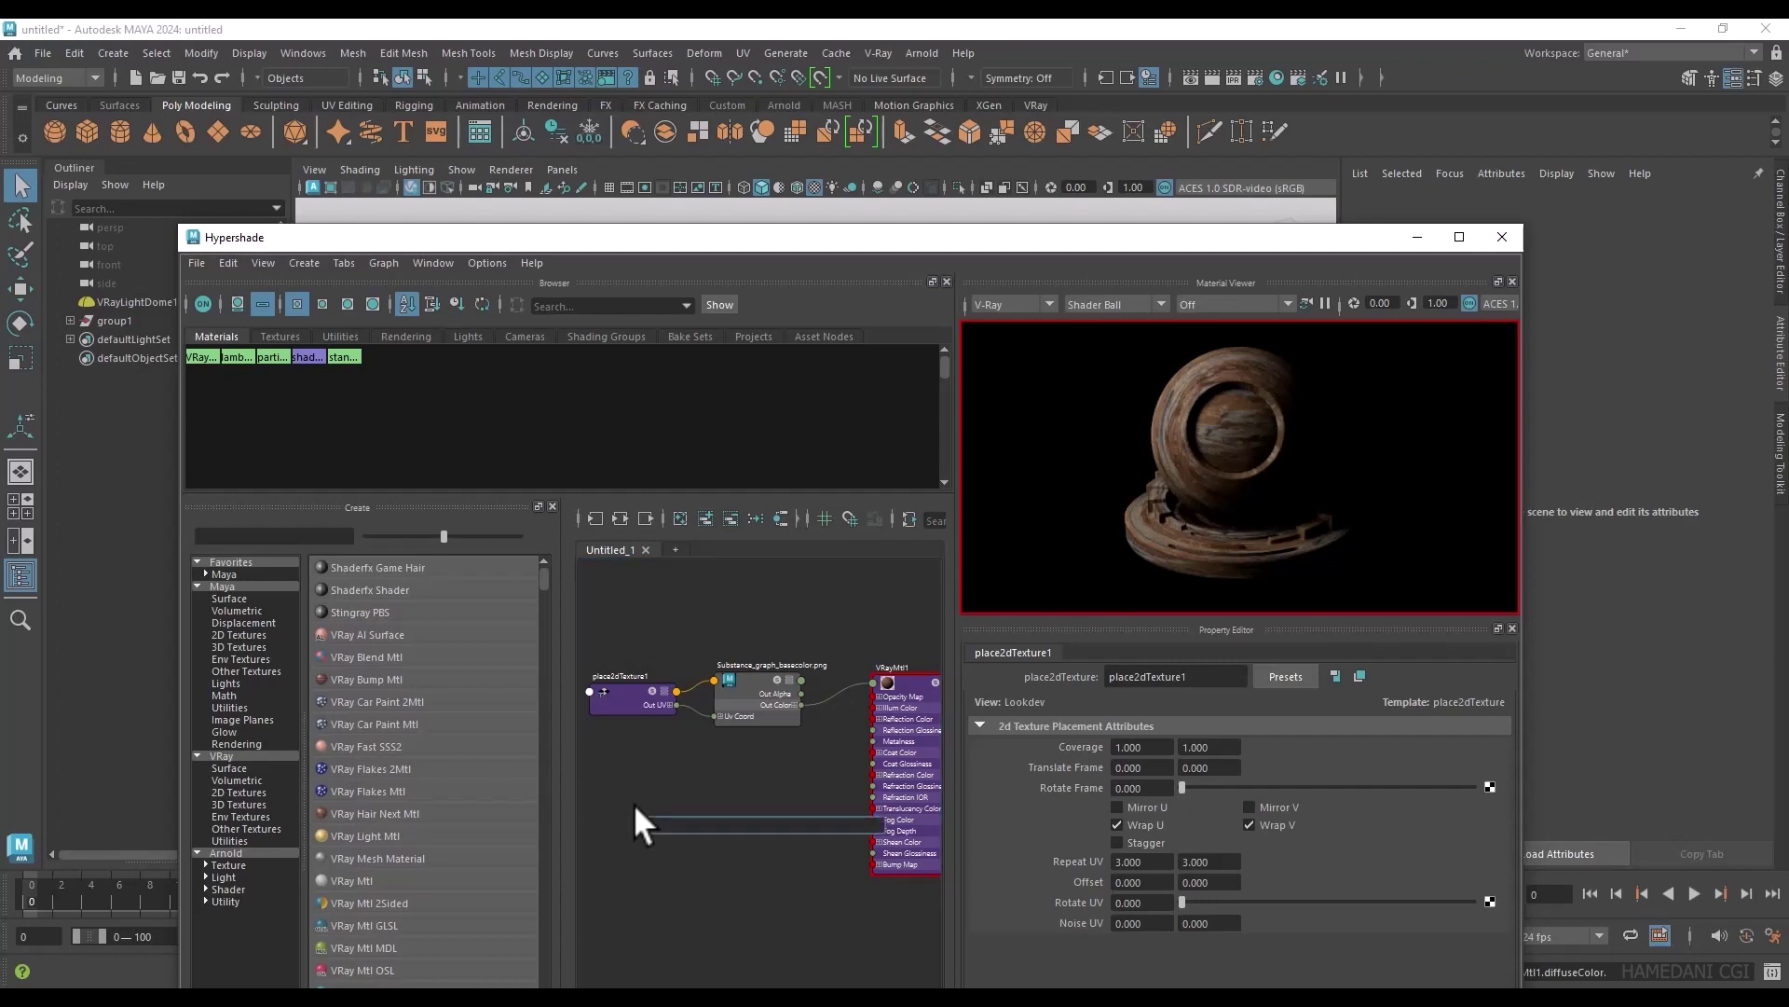
pyautogui.write('vray')
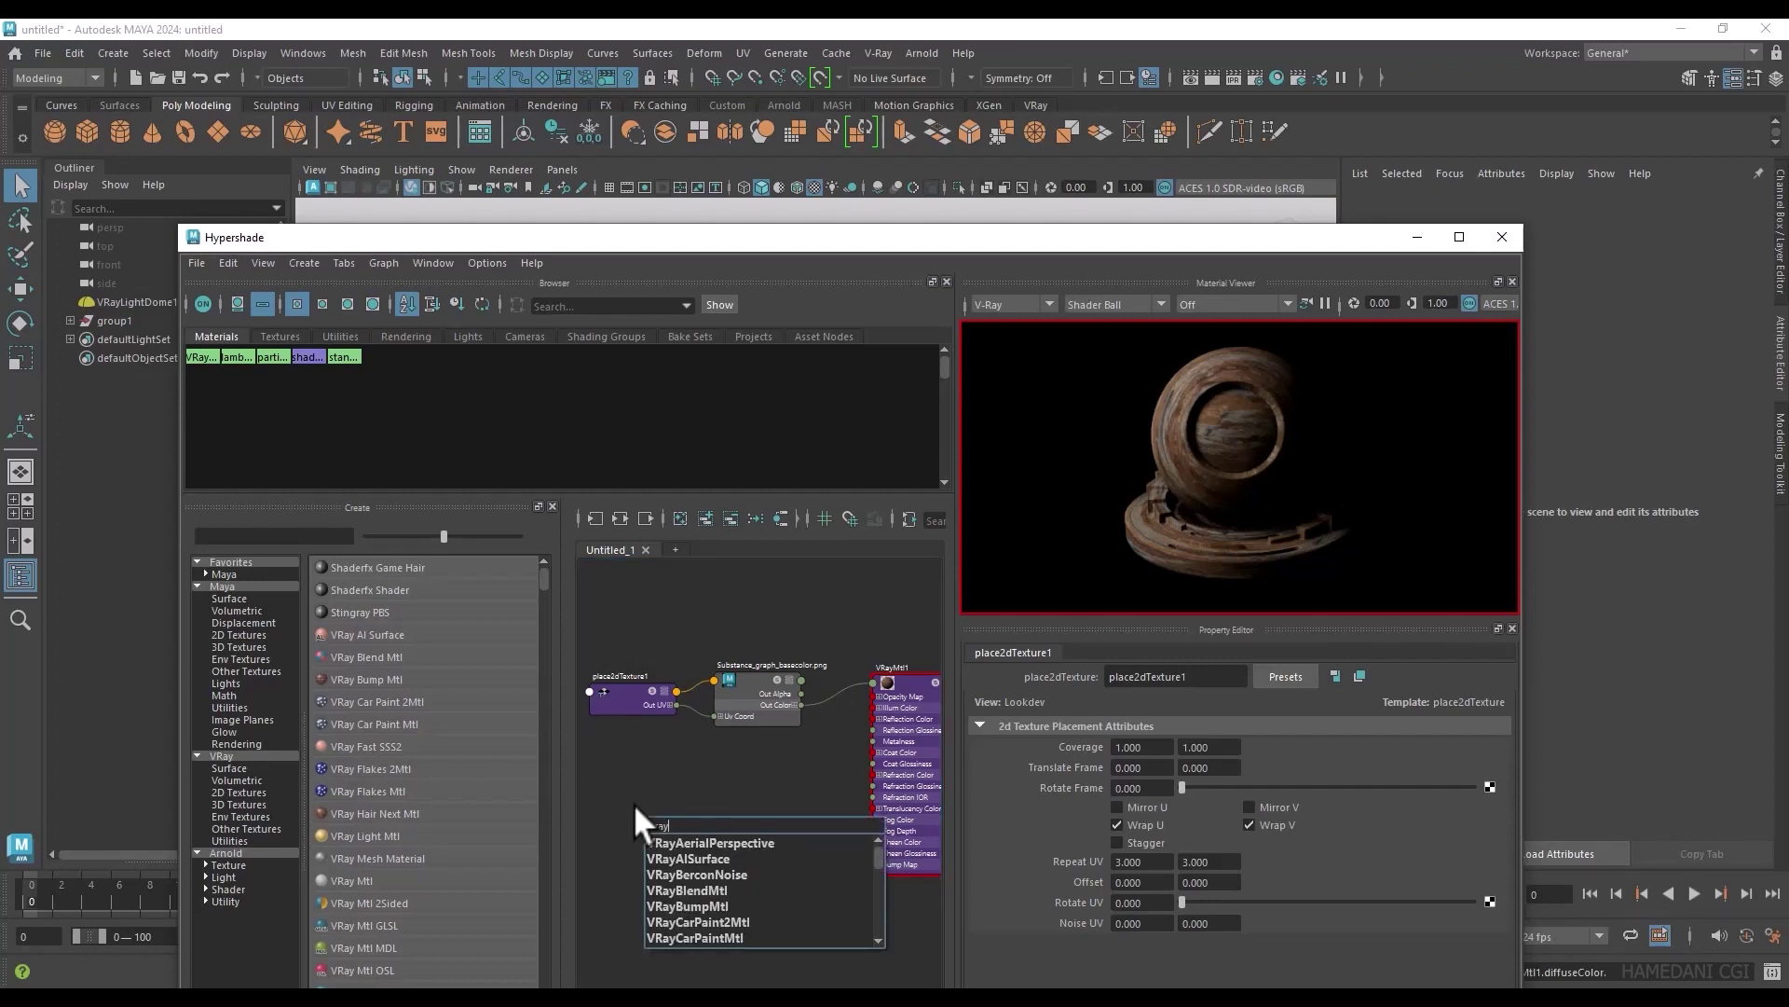
pyautogui.write('uv')
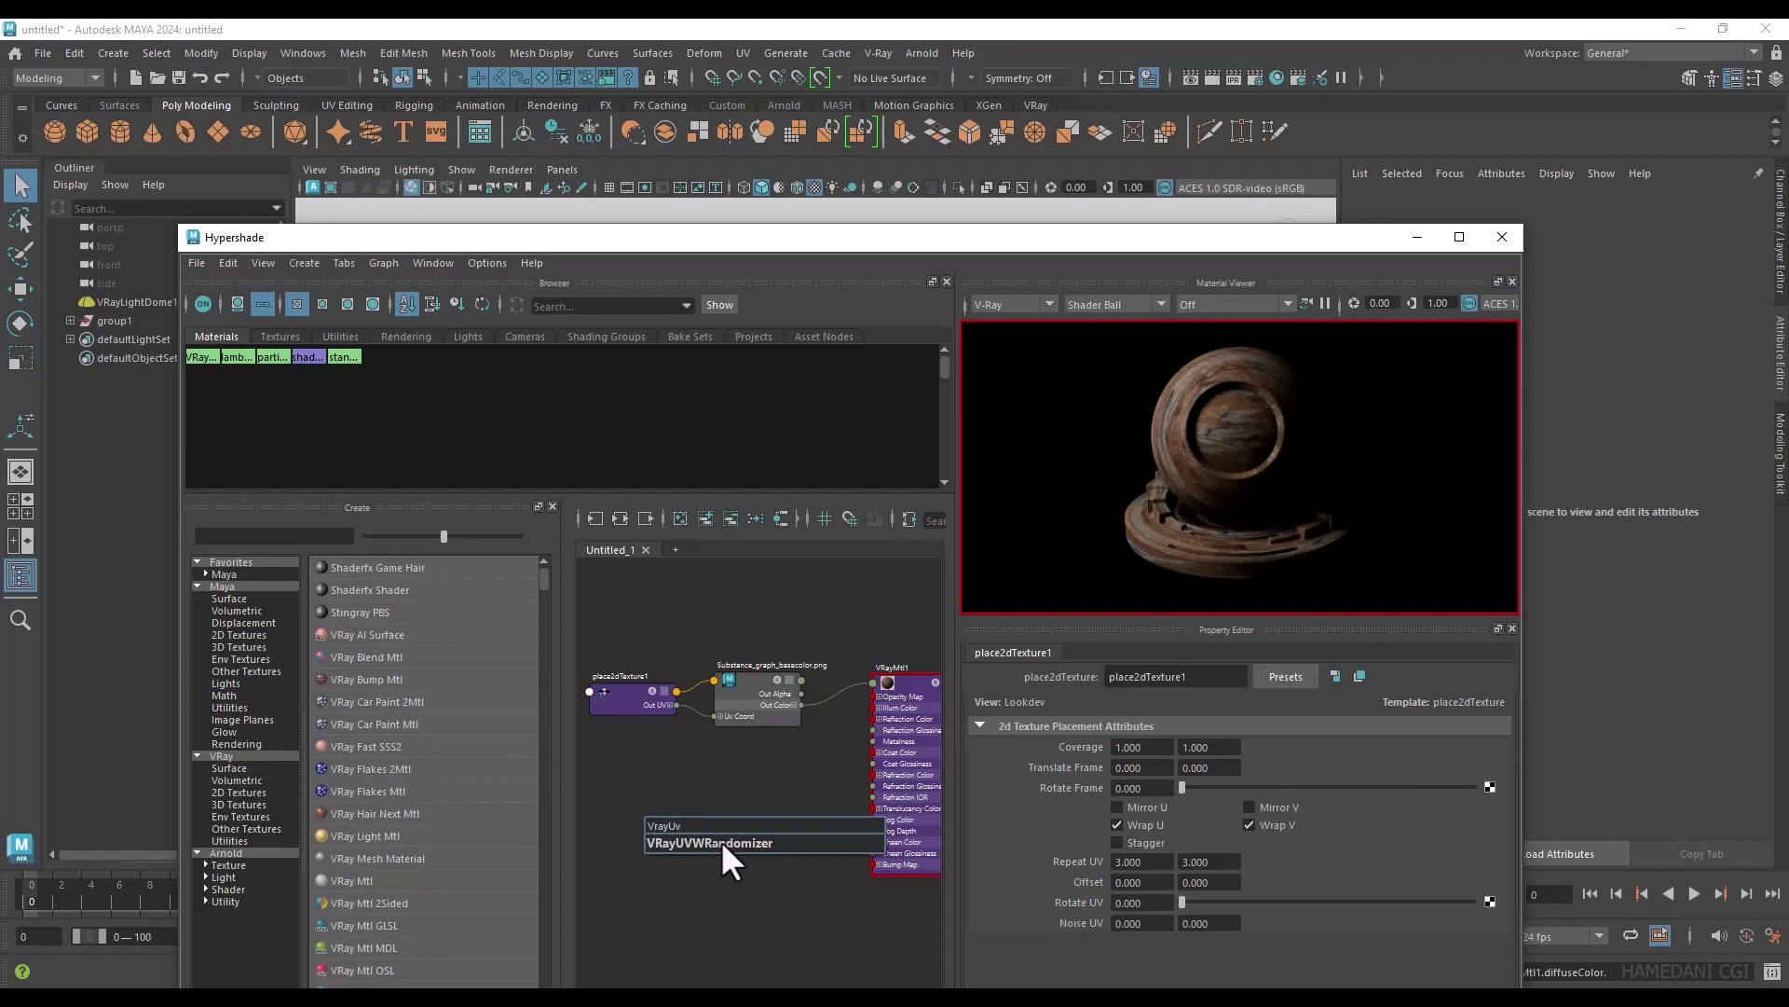
pyautogui.press('Return')
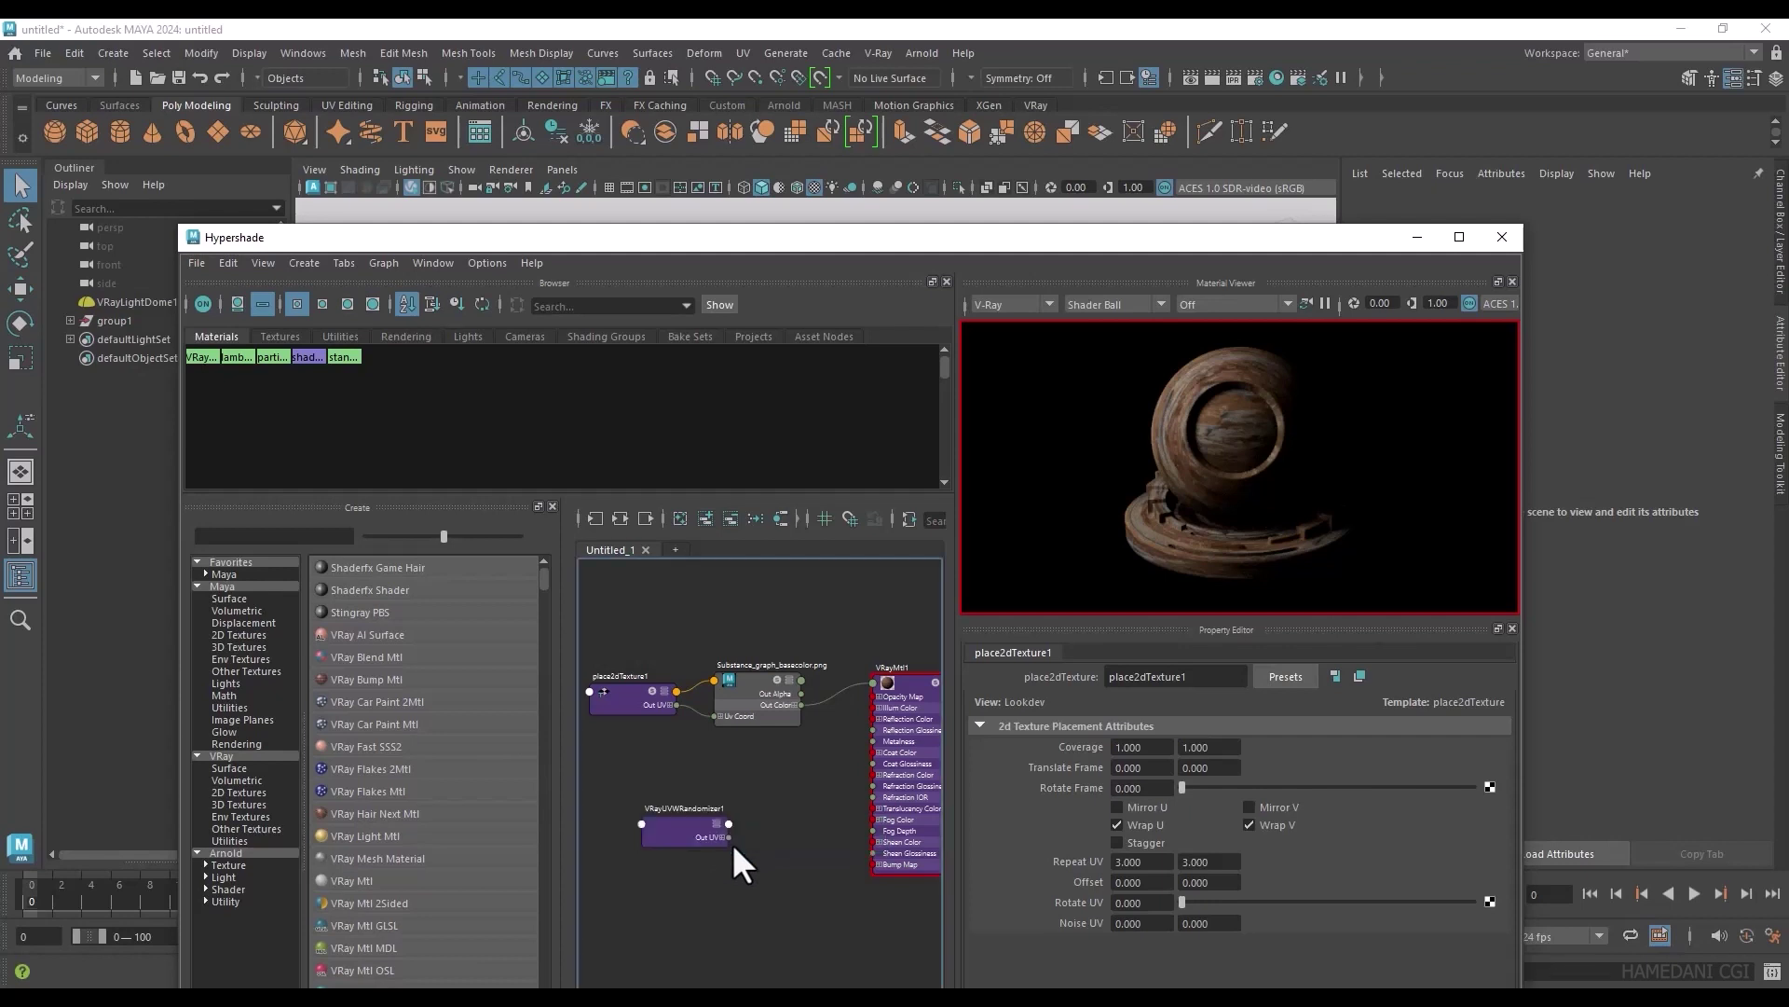
pyautogui.scroll(3, 707, 818)
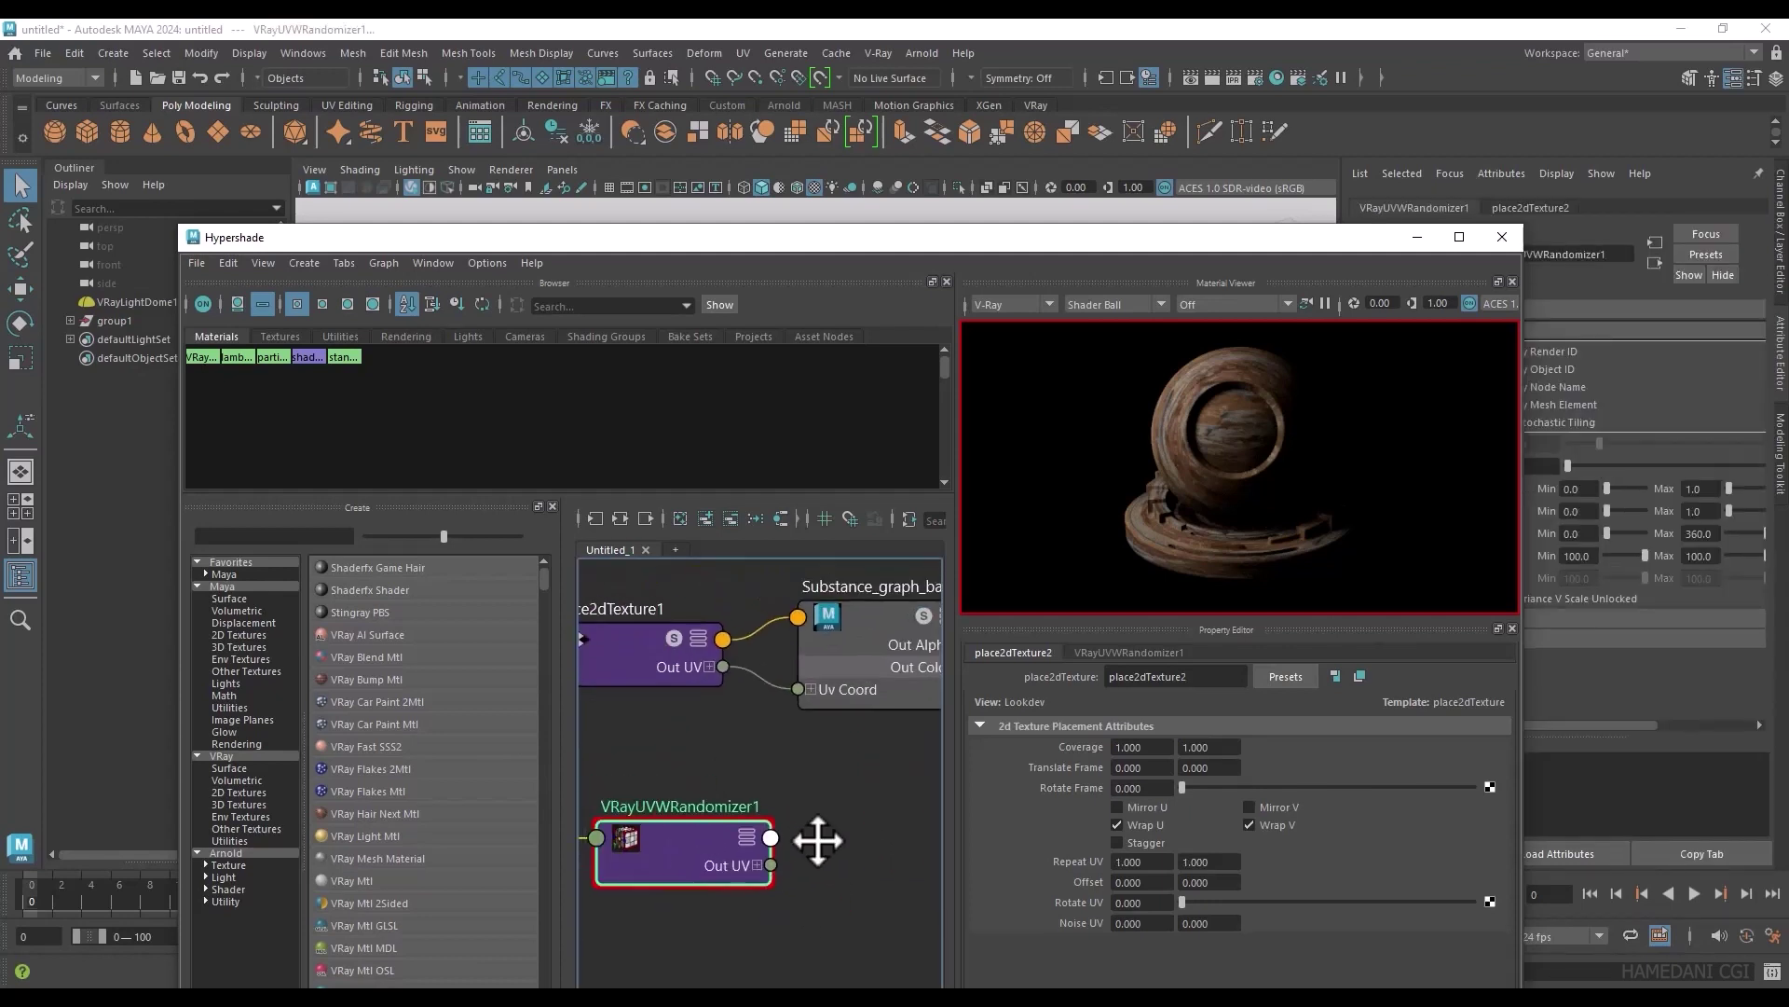
pyautogui.scroll(2, 705, 832)
pyautogui.click(704, 840)
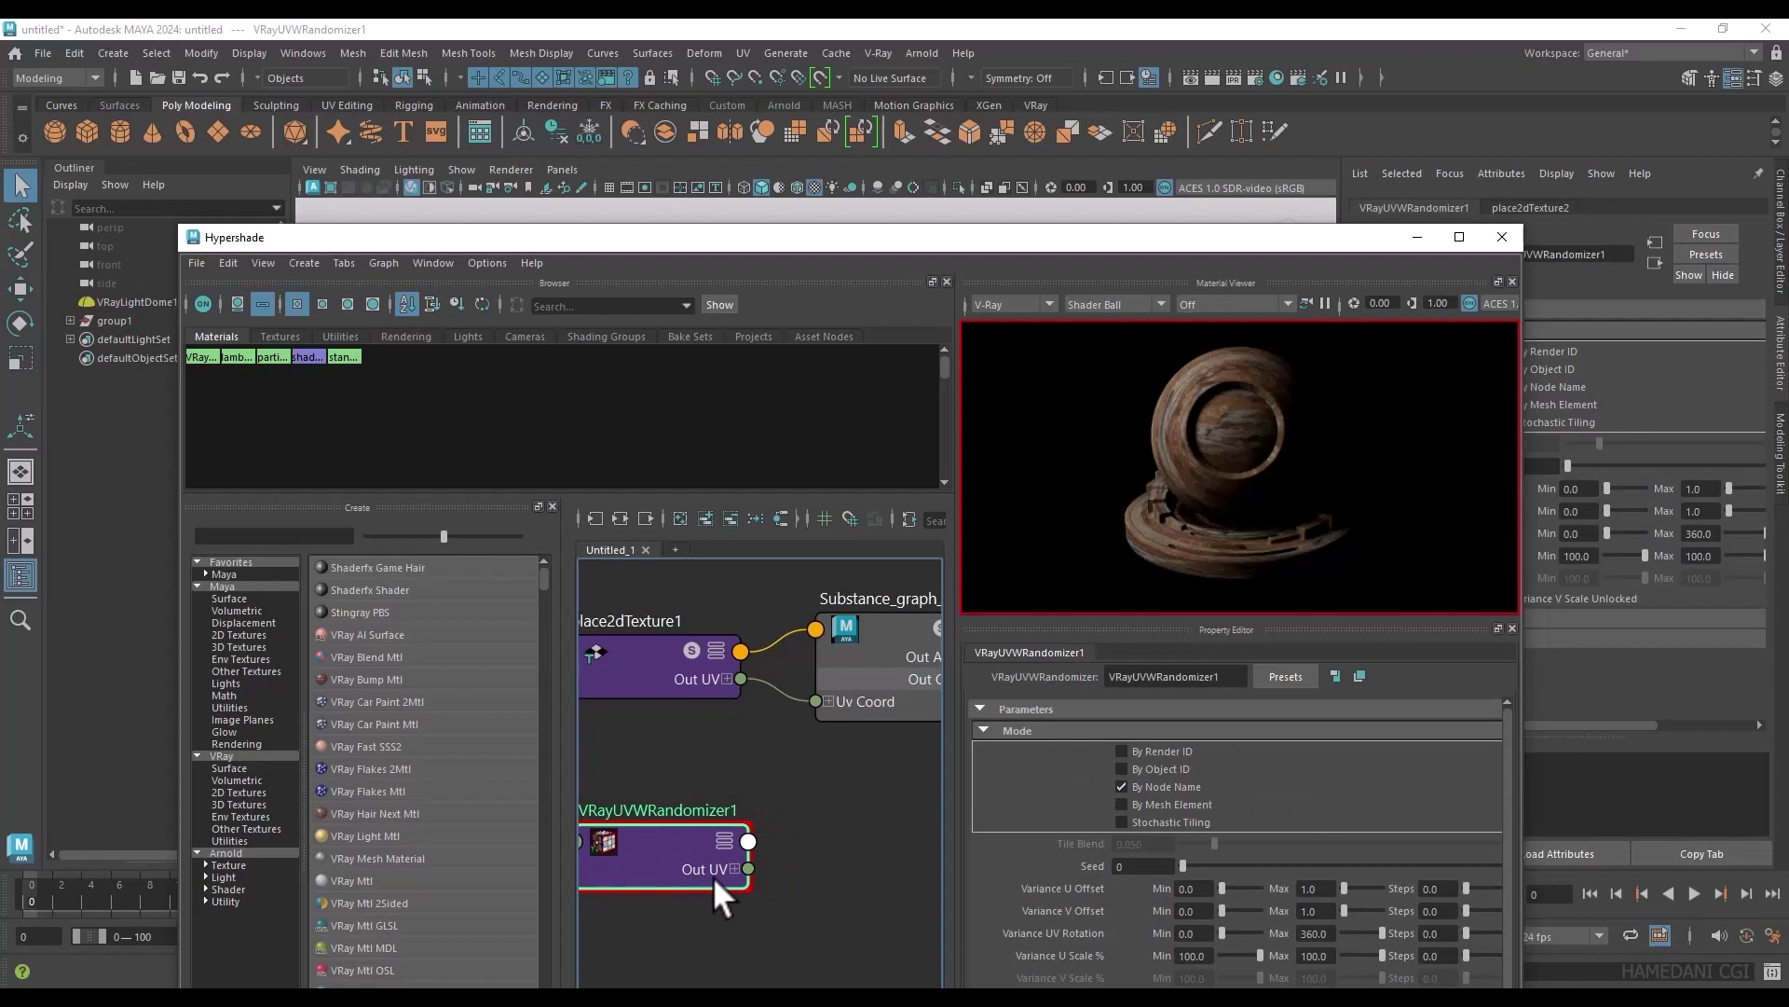
pyautogui.moveTo(748, 869); pyautogui.dragTo(824, 701)
pyautogui.scroll(-2, 847, 789)
pyautogui.moveTo(953, 238)
pyautogui.mouseDown()
pyautogui.moveTo(930, 718)
pyautogui.moveTo(760, 241)
pyautogui.mouseUp()
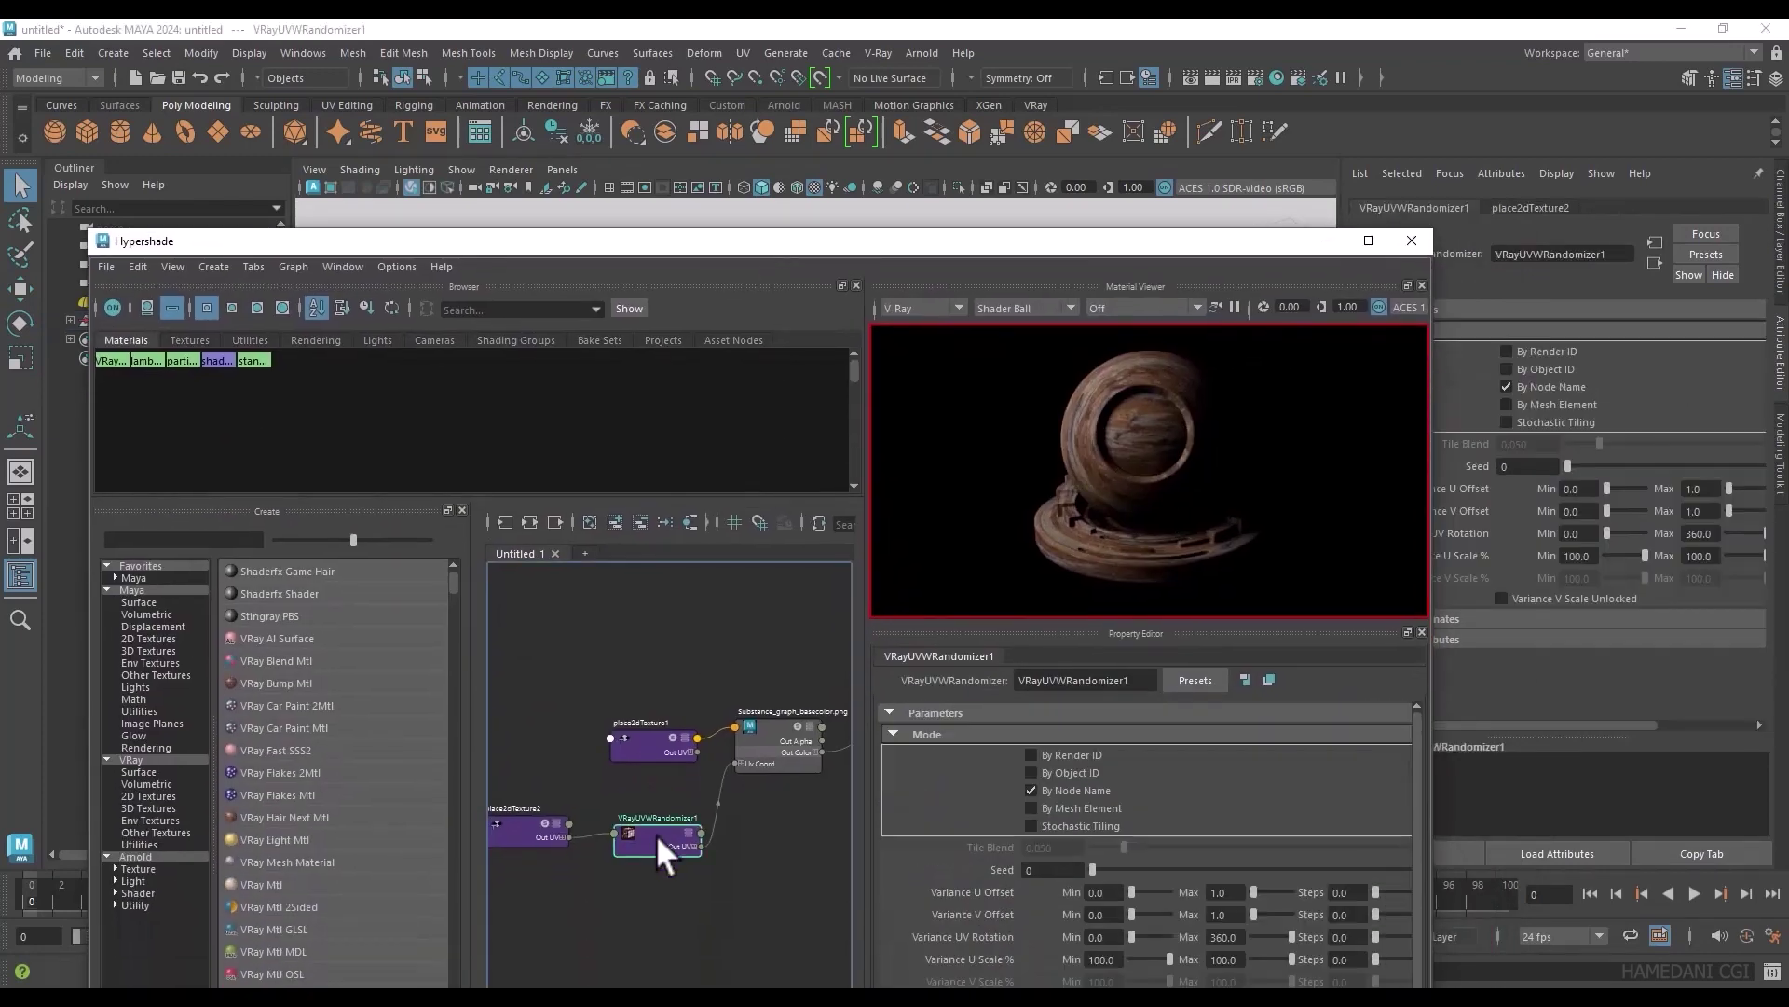
# Step: Enable Stochastic Tiling and set place2dTexture2 Repeat UV to 5 by 5
pyautogui.click(1029, 827)
pyautogui.moveTo(750, 251); pyautogui.dragTo(689, 287)
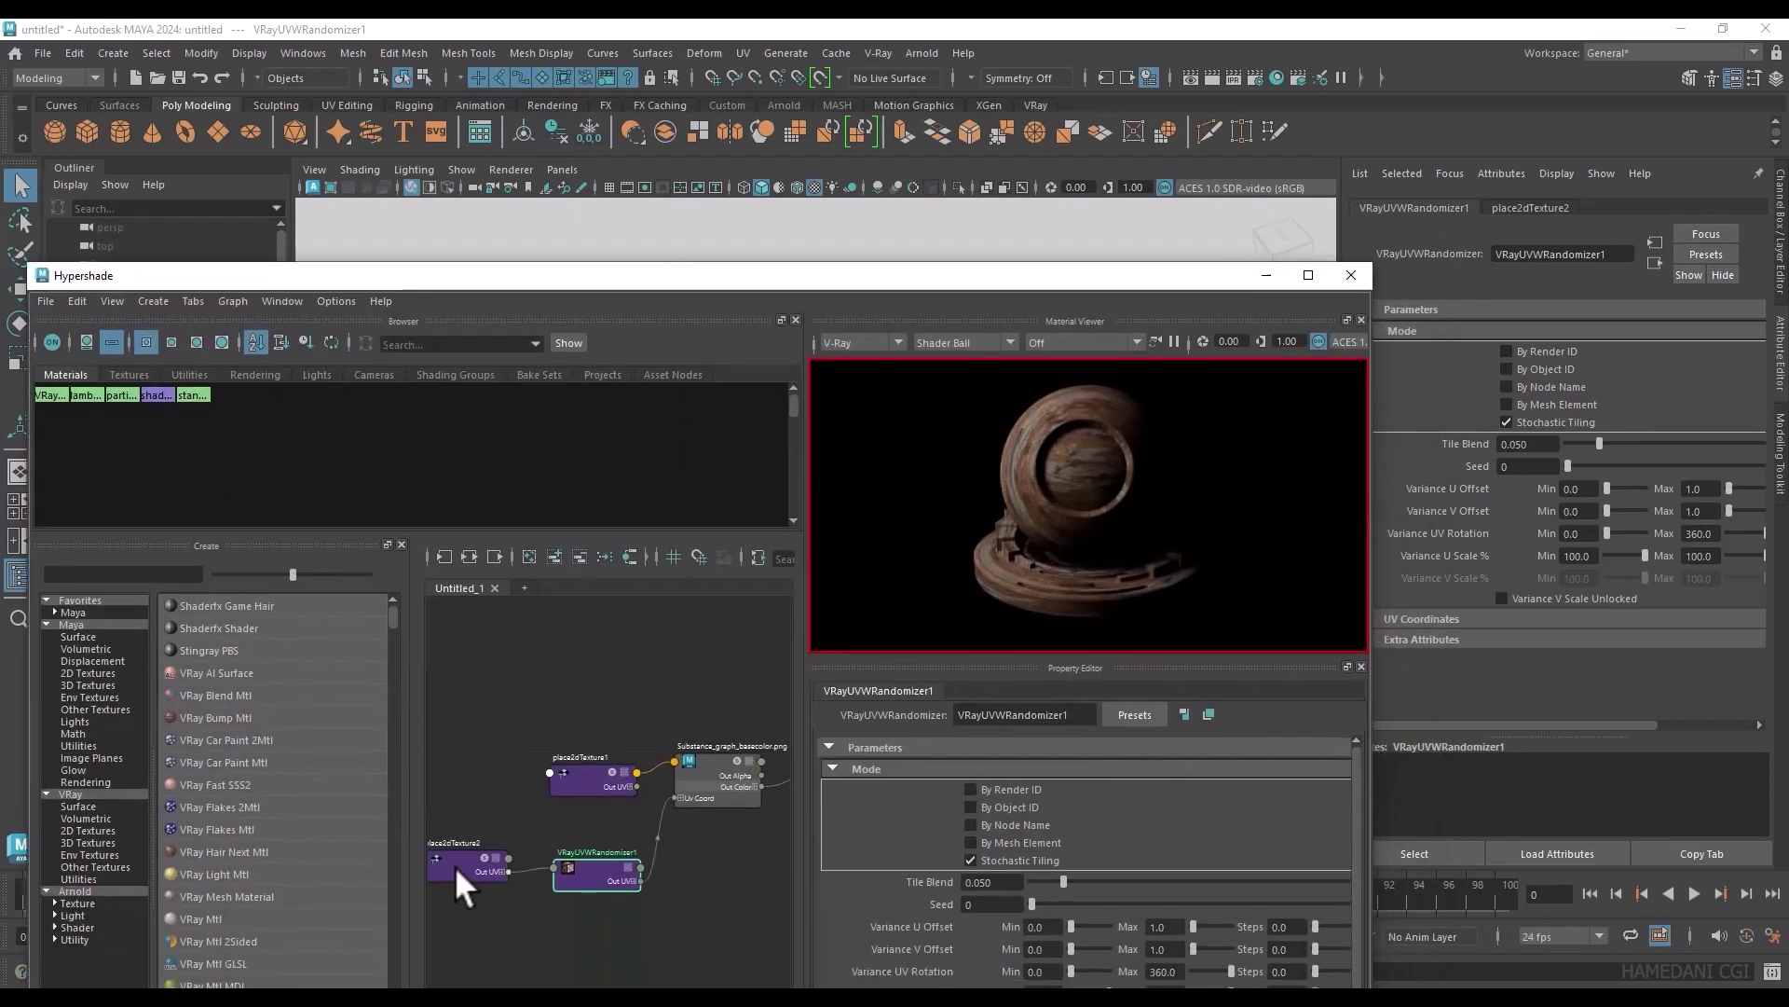
pyautogui.click(455, 866)
pyautogui.click(987, 899)
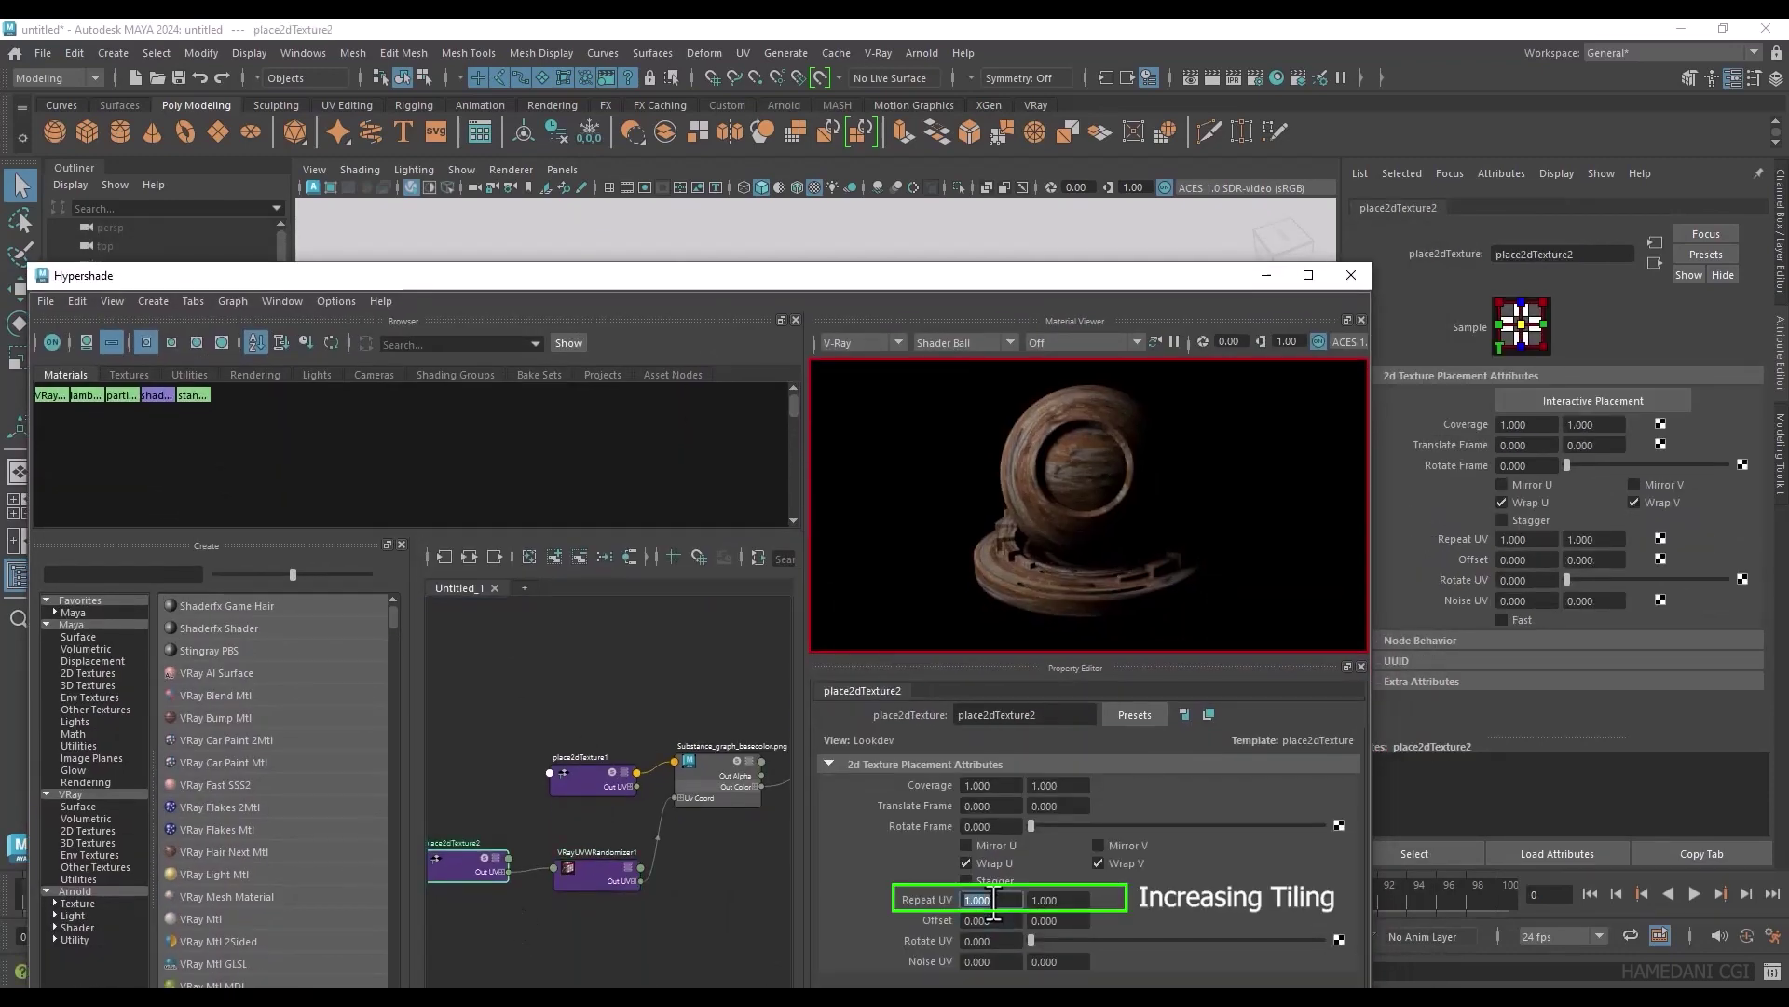
pyautogui.write('5')
pyautogui.press('Tab')
pyautogui.write('5')
pyautogui.press('Return')
# Step: Raise the VRayUVWRandomizer1 Tile Blend to 0.276
pyautogui.moveTo(839, 276)
pyautogui.mouseDown()
pyautogui.moveTo(825, 811)
pyautogui.moveTo(804, 259)
pyautogui.mouseUp()
pyautogui.click(594, 852)
pyautogui.click(1182, 866)
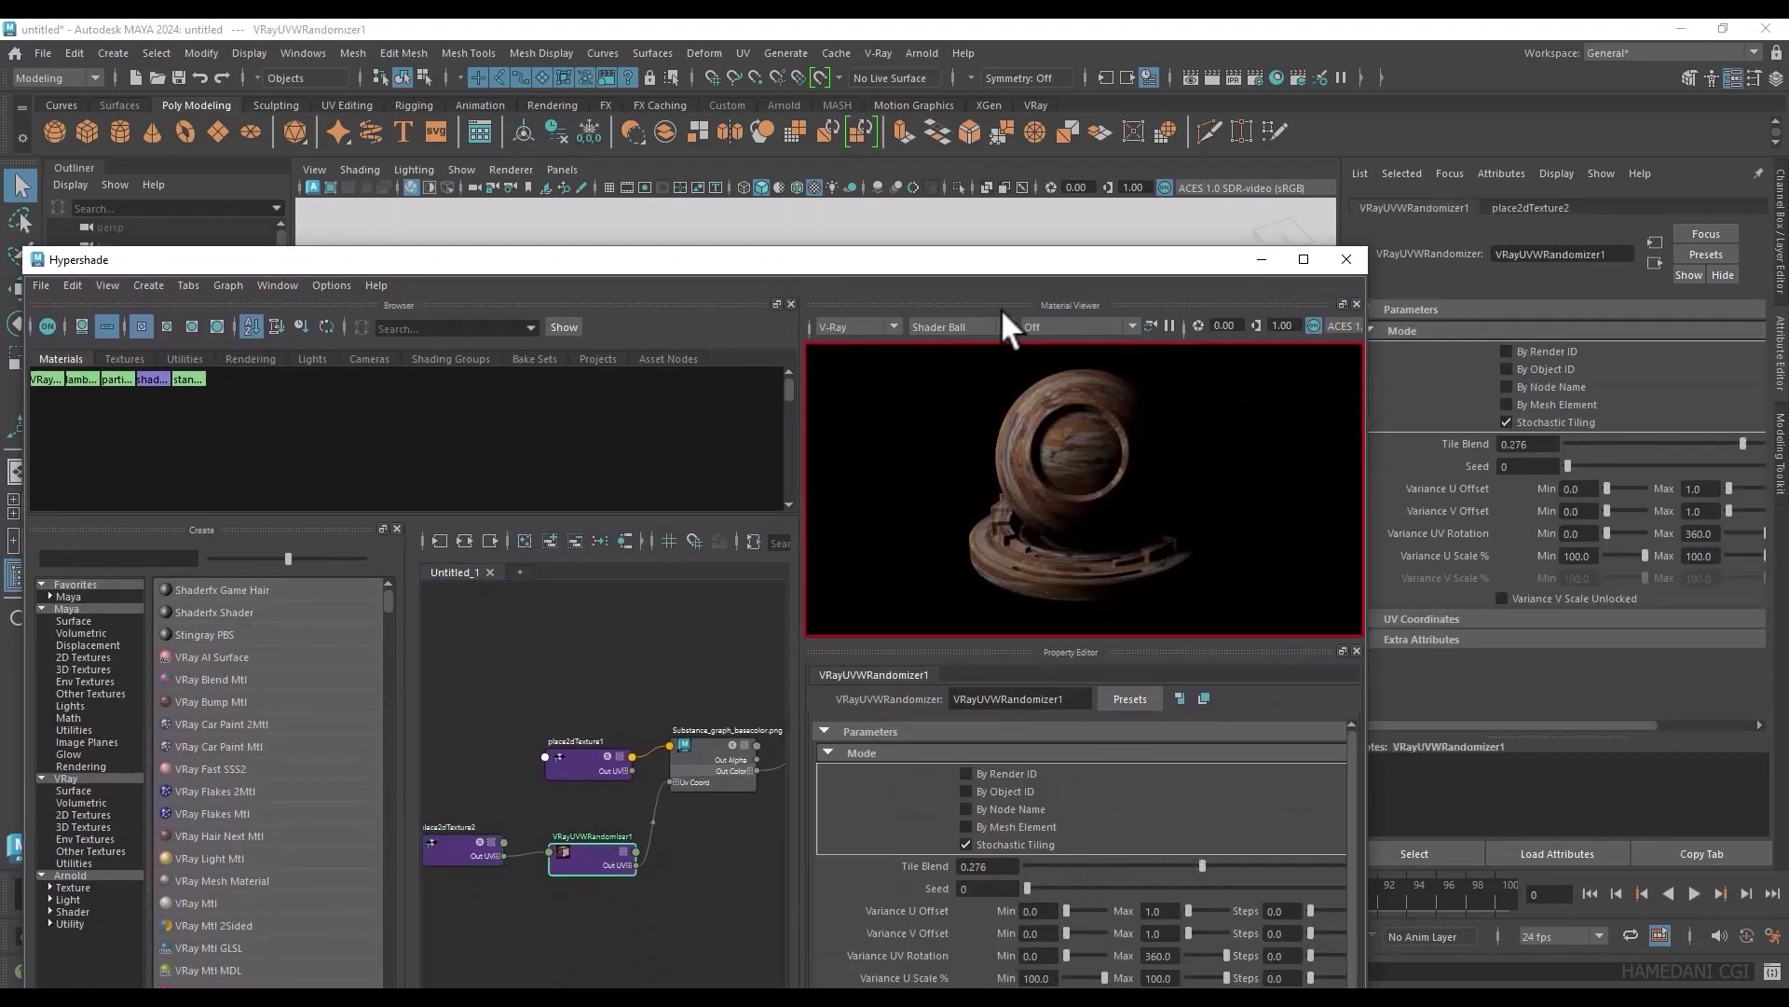
pyautogui.moveTo(1002, 259)
pyautogui.mouseDown()
pyautogui.moveTo(897, 787)
pyautogui.moveTo(818, 361)
pyautogui.moveTo(769, 260)
pyautogui.moveTo(761, 135)
pyautogui.mouseUp()
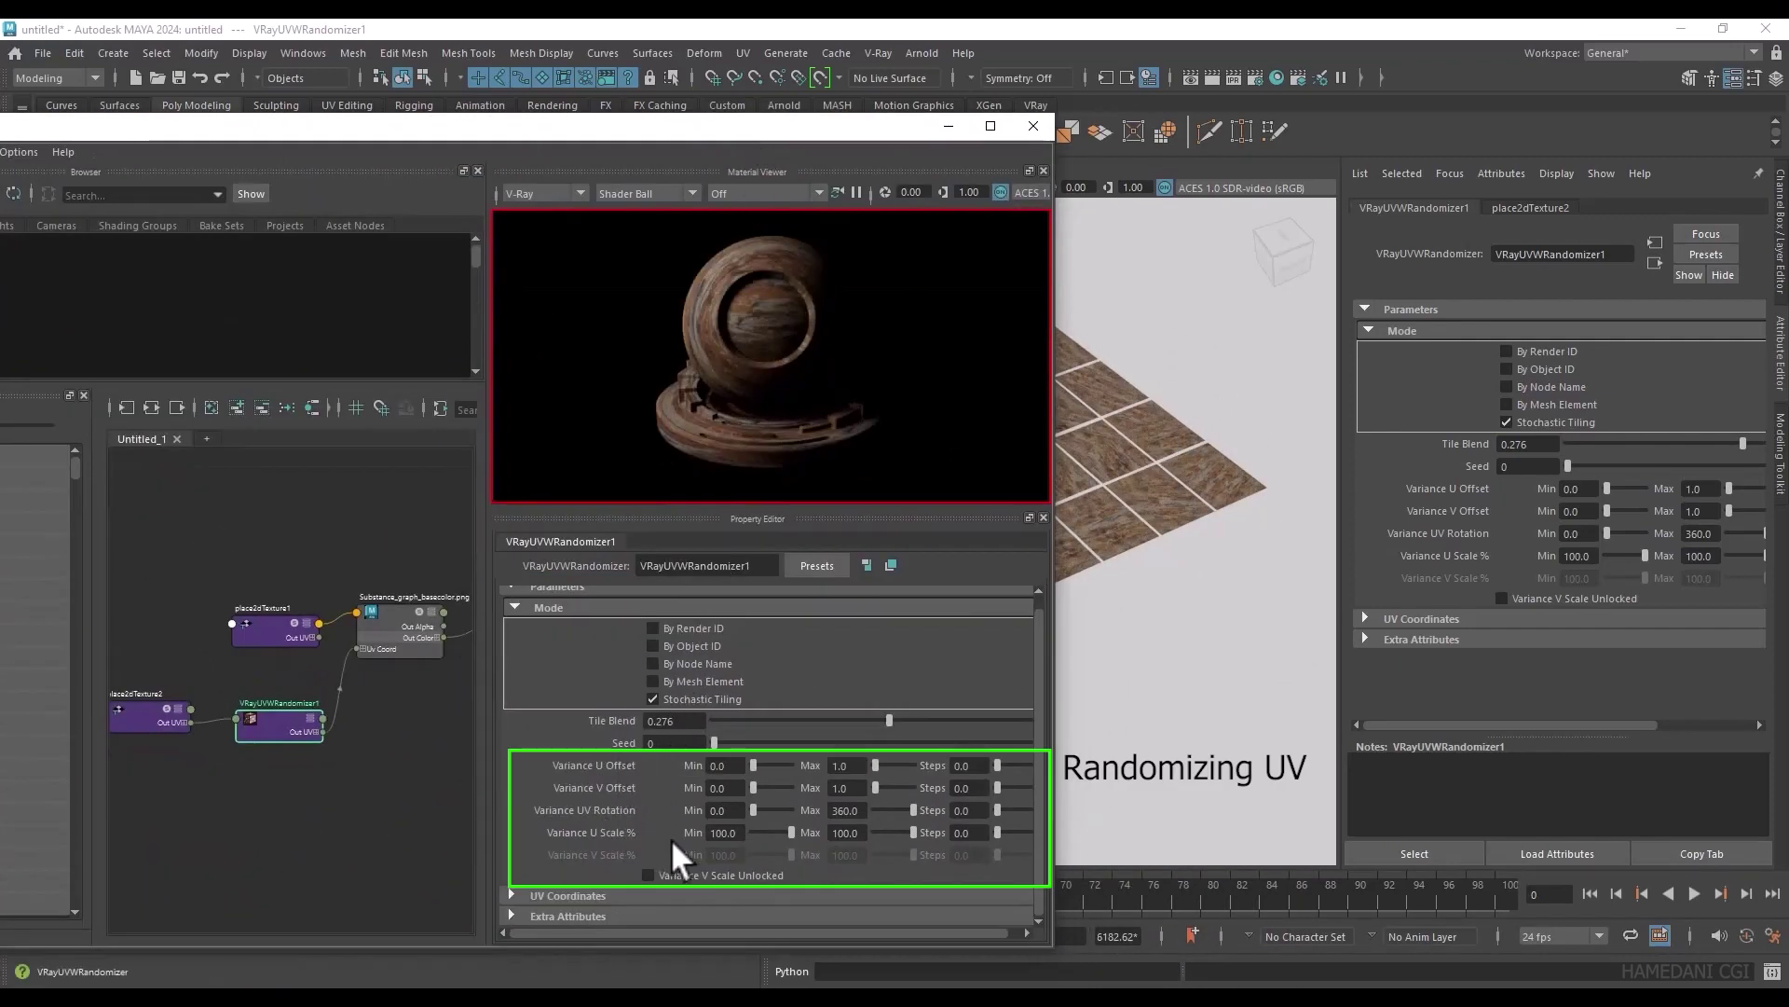
# Step: Set the randomizer's maximum U scale variance to 150
pyautogui.doubleClick(846, 831)
pyautogui.write('150')
pyautogui.press('Return')
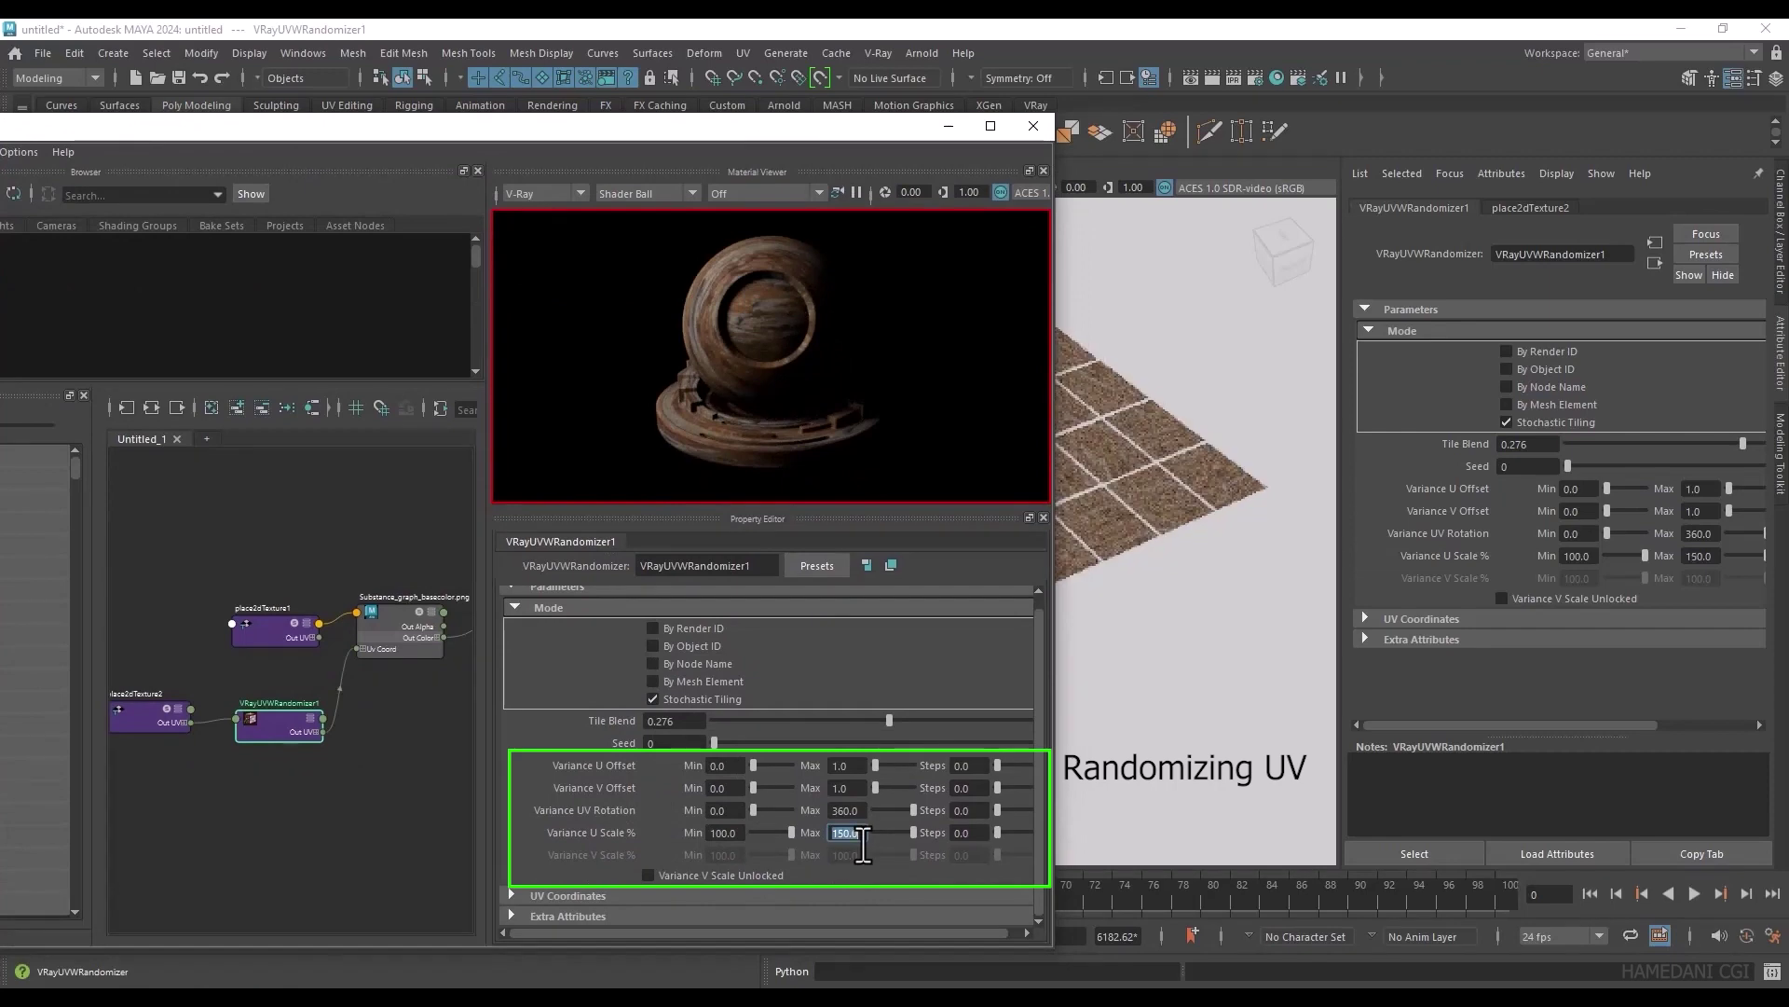
pyautogui.moveTo(774, 123)
pyautogui.mouseDown()
pyautogui.moveTo(637, 698)
pyautogui.moveTo(742, 728)
pyautogui.moveTo(720, 146)
pyautogui.moveTo(584, 180)
pyautogui.mouseUp()
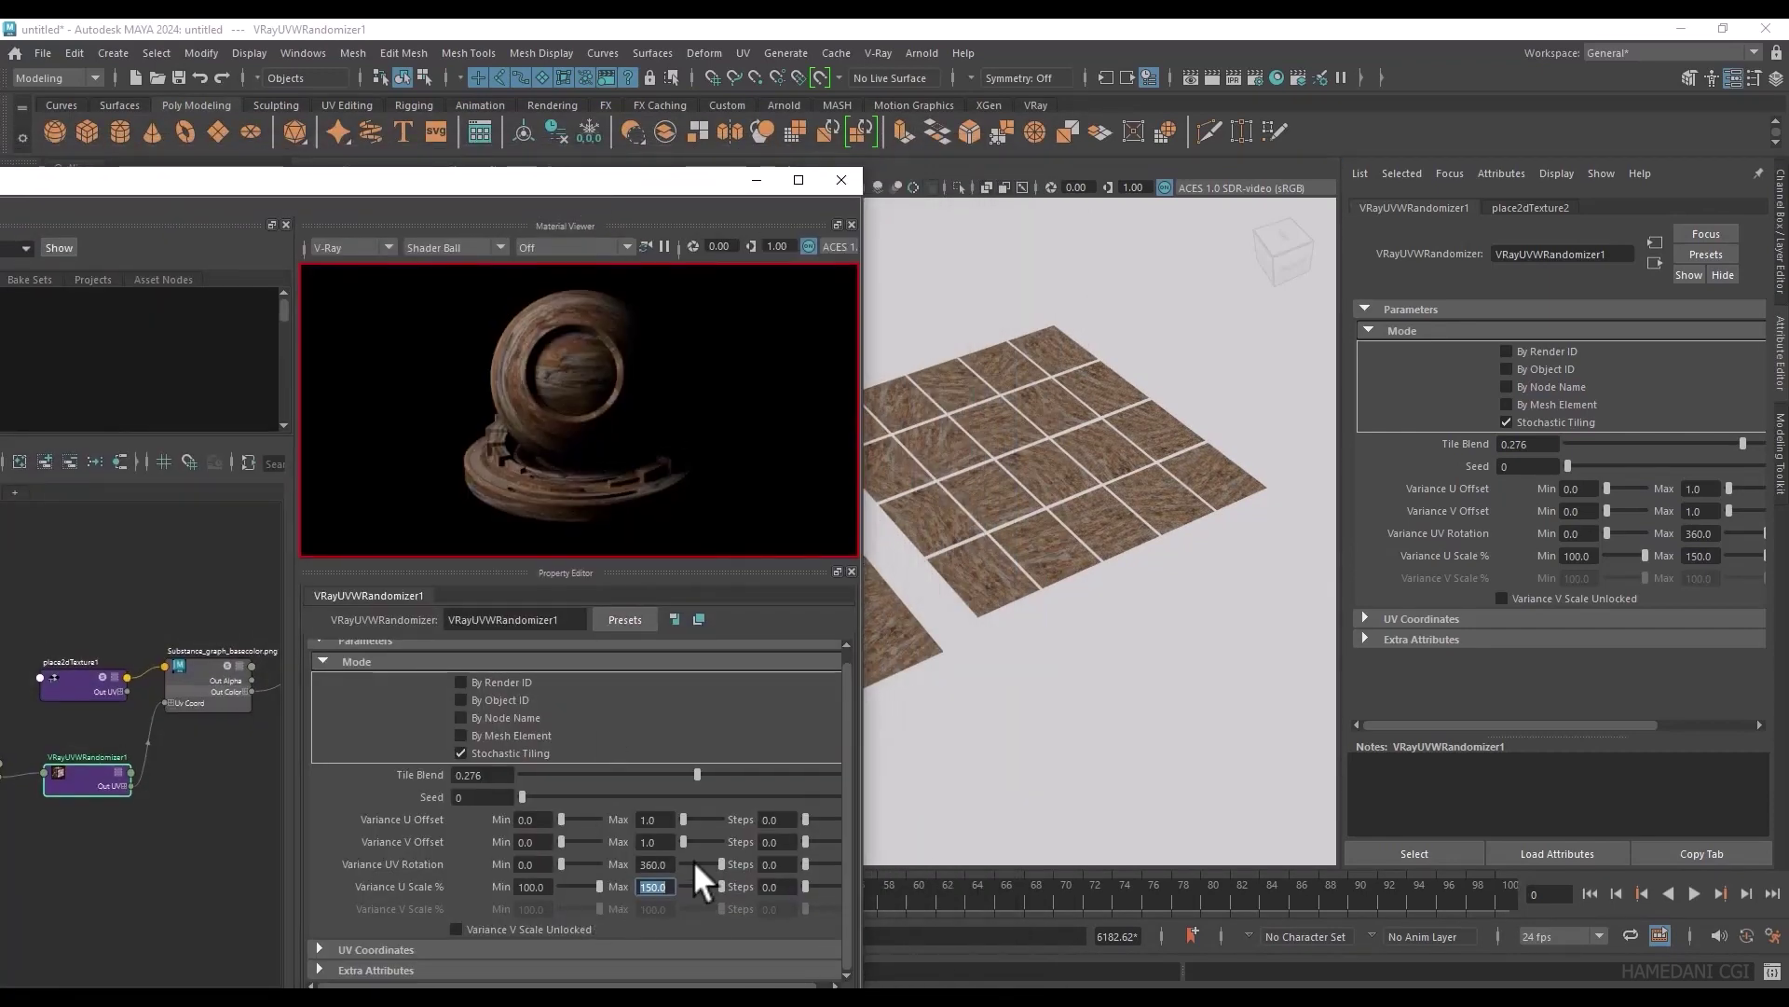
# Step: Set maximum rotation 56.4, V offset 51.3, U offset 61.5 and U scale 66.7
pyautogui.moveTo(694, 866); pyautogui.dragTo(704, 851)
pyautogui.scroll(5, 1032, 669)
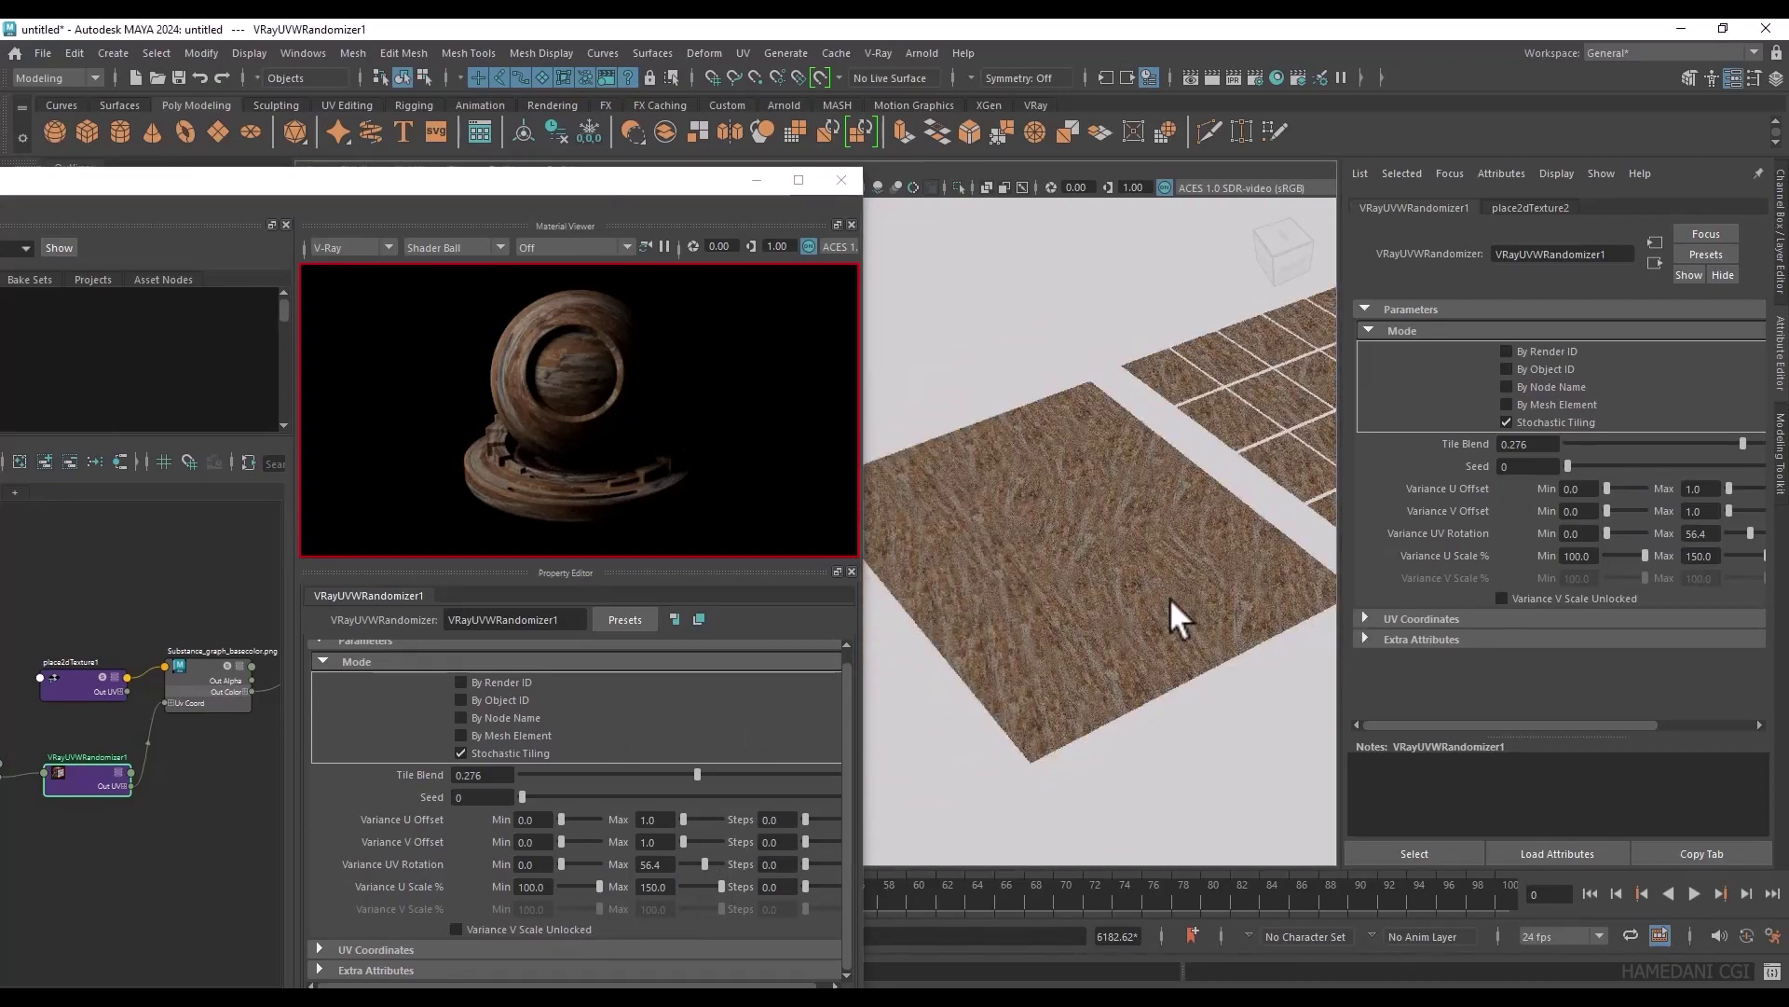
pyautogui.scroll(3, 1170, 596)
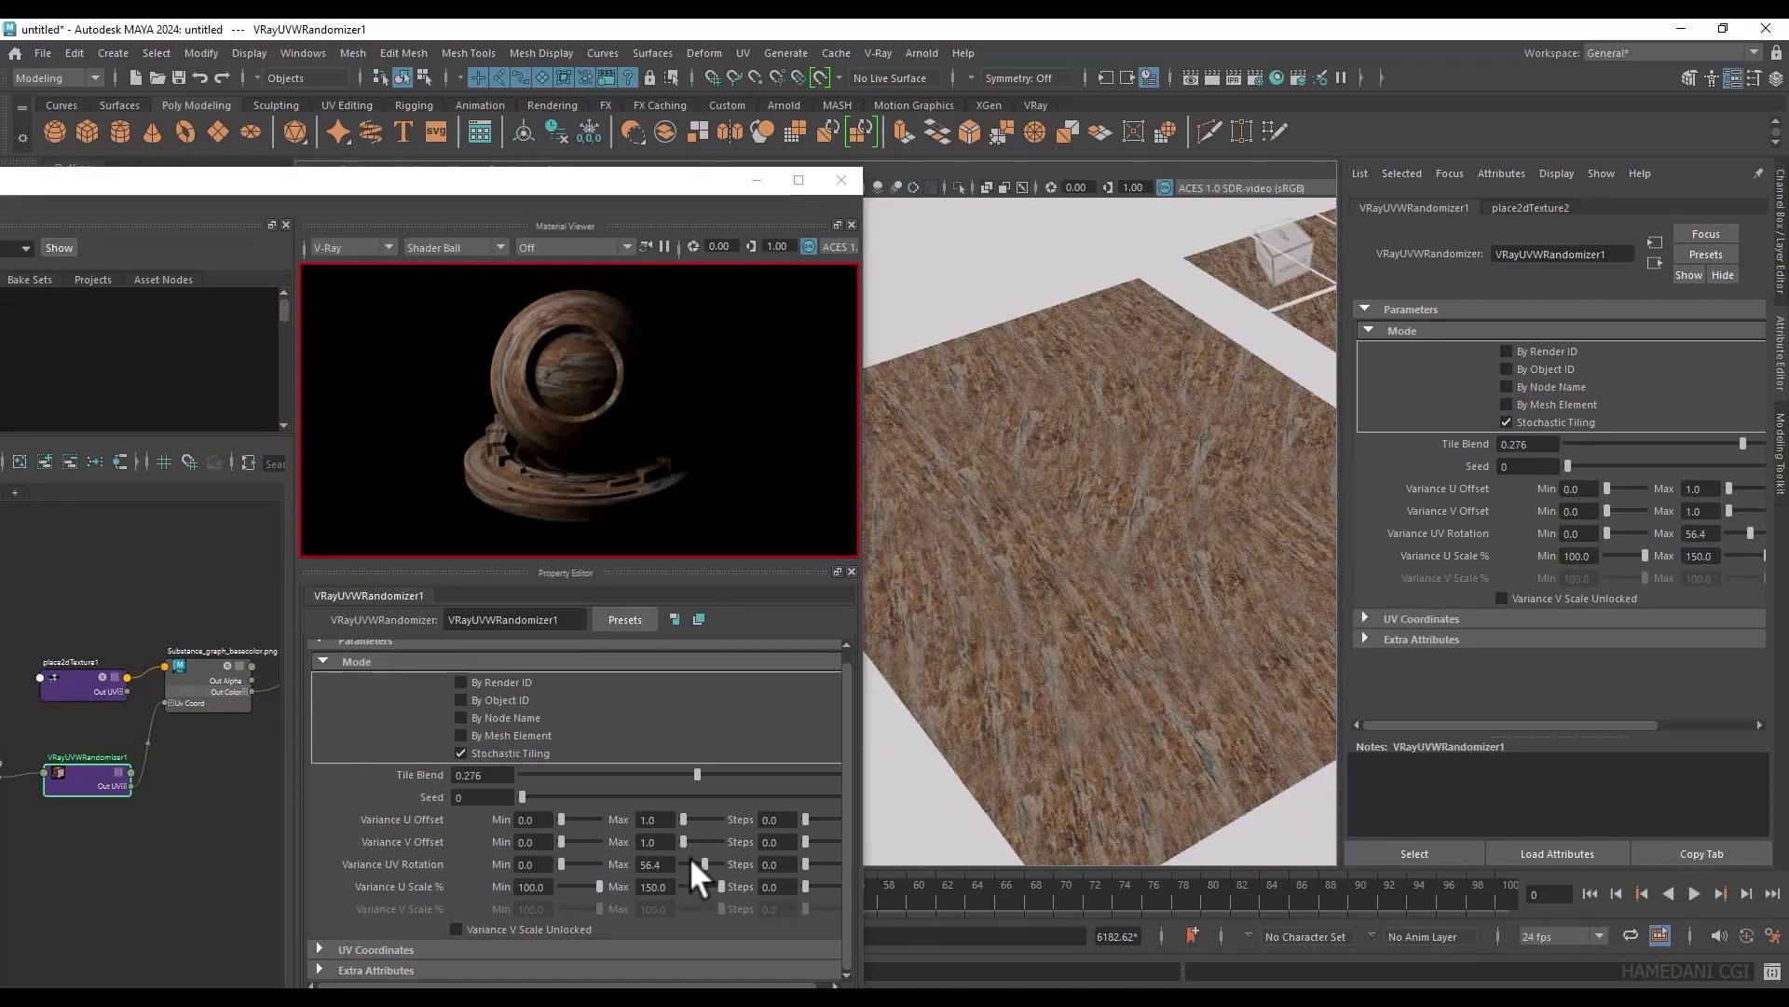
pyautogui.moveTo(686, 843); pyautogui.dragTo(707, 819)
pyautogui.moveTo(721, 887); pyautogui.dragTo(710, 887)
pyautogui.moveTo(1078, 599)
pyautogui.keyDown('alt'); pyautogui.mouseDown(button='middle')
pyautogui.moveTo(1134, 603)
pyautogui.moveTo(1146, 631)
pyautogui.mouseUp(button='middle'); pyautogui.keyUp('alt')
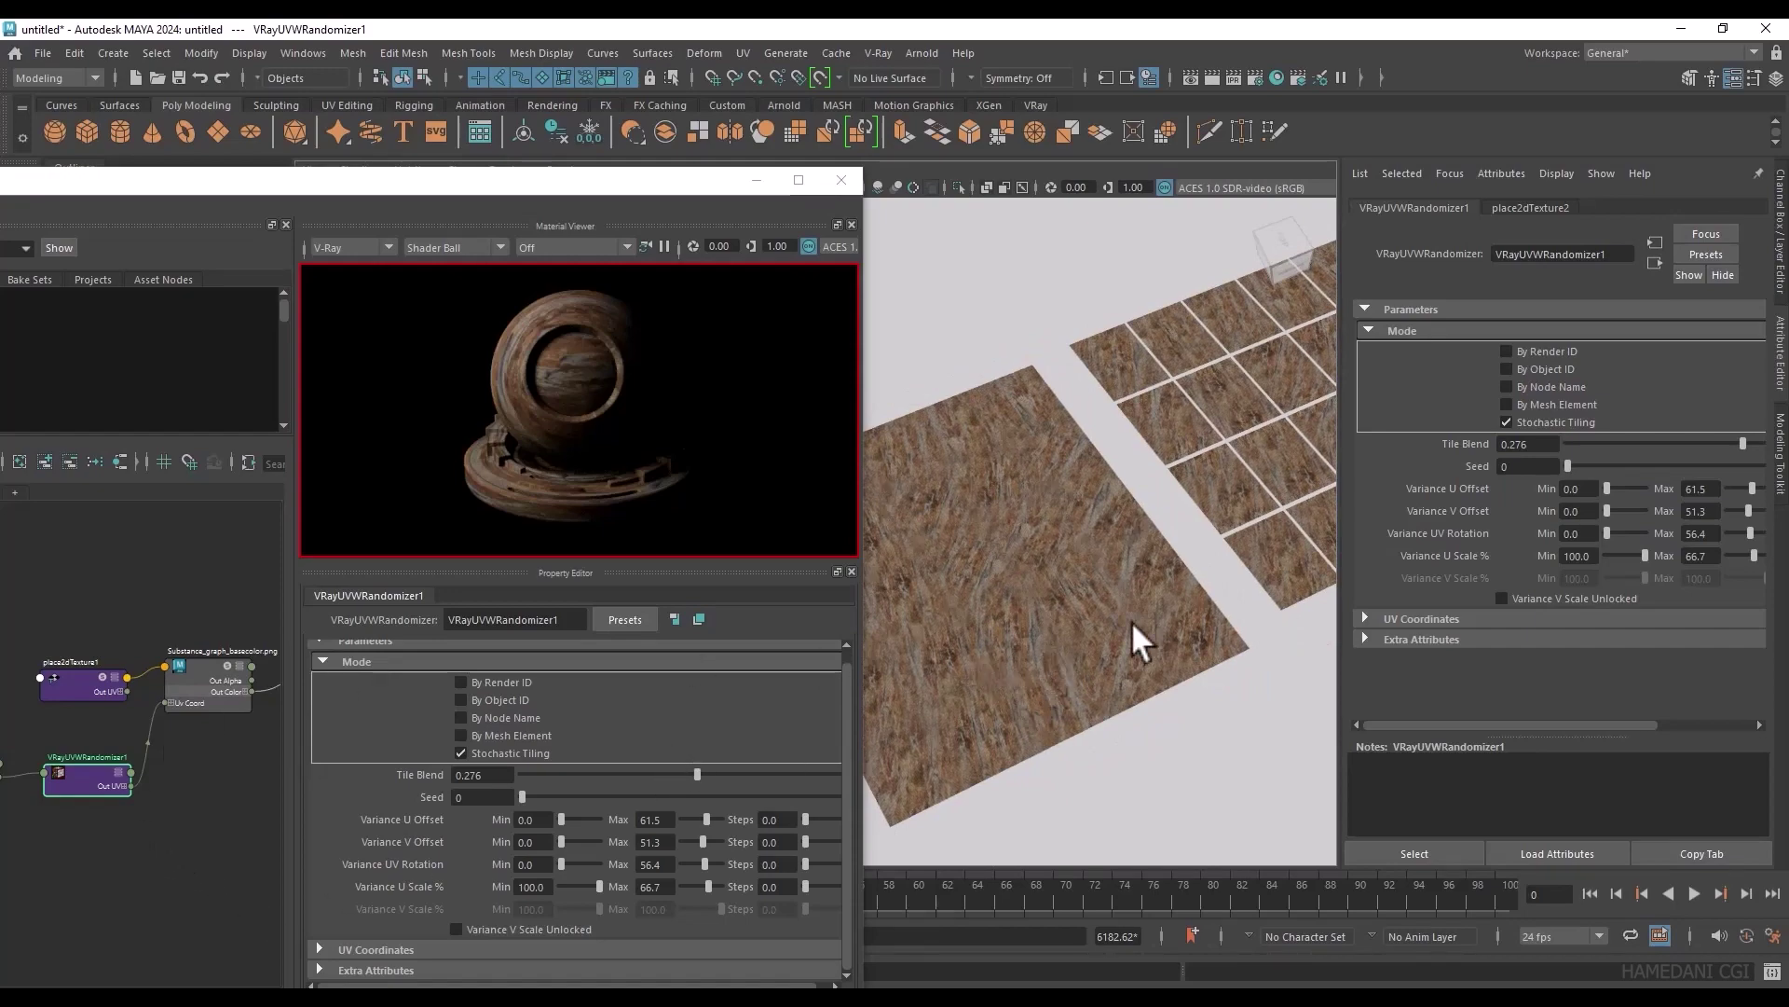
pyautogui.moveTo(1214, 604)
pyautogui.keyDown('alt'); pyautogui.mouseDown(button='middle')
pyautogui.moveTo(931, 747)
pyautogui.moveTo(1083, 592)
pyautogui.moveTo(1065, 576)
pyautogui.mouseUp(button='middle'); pyautogui.keyUp('alt')
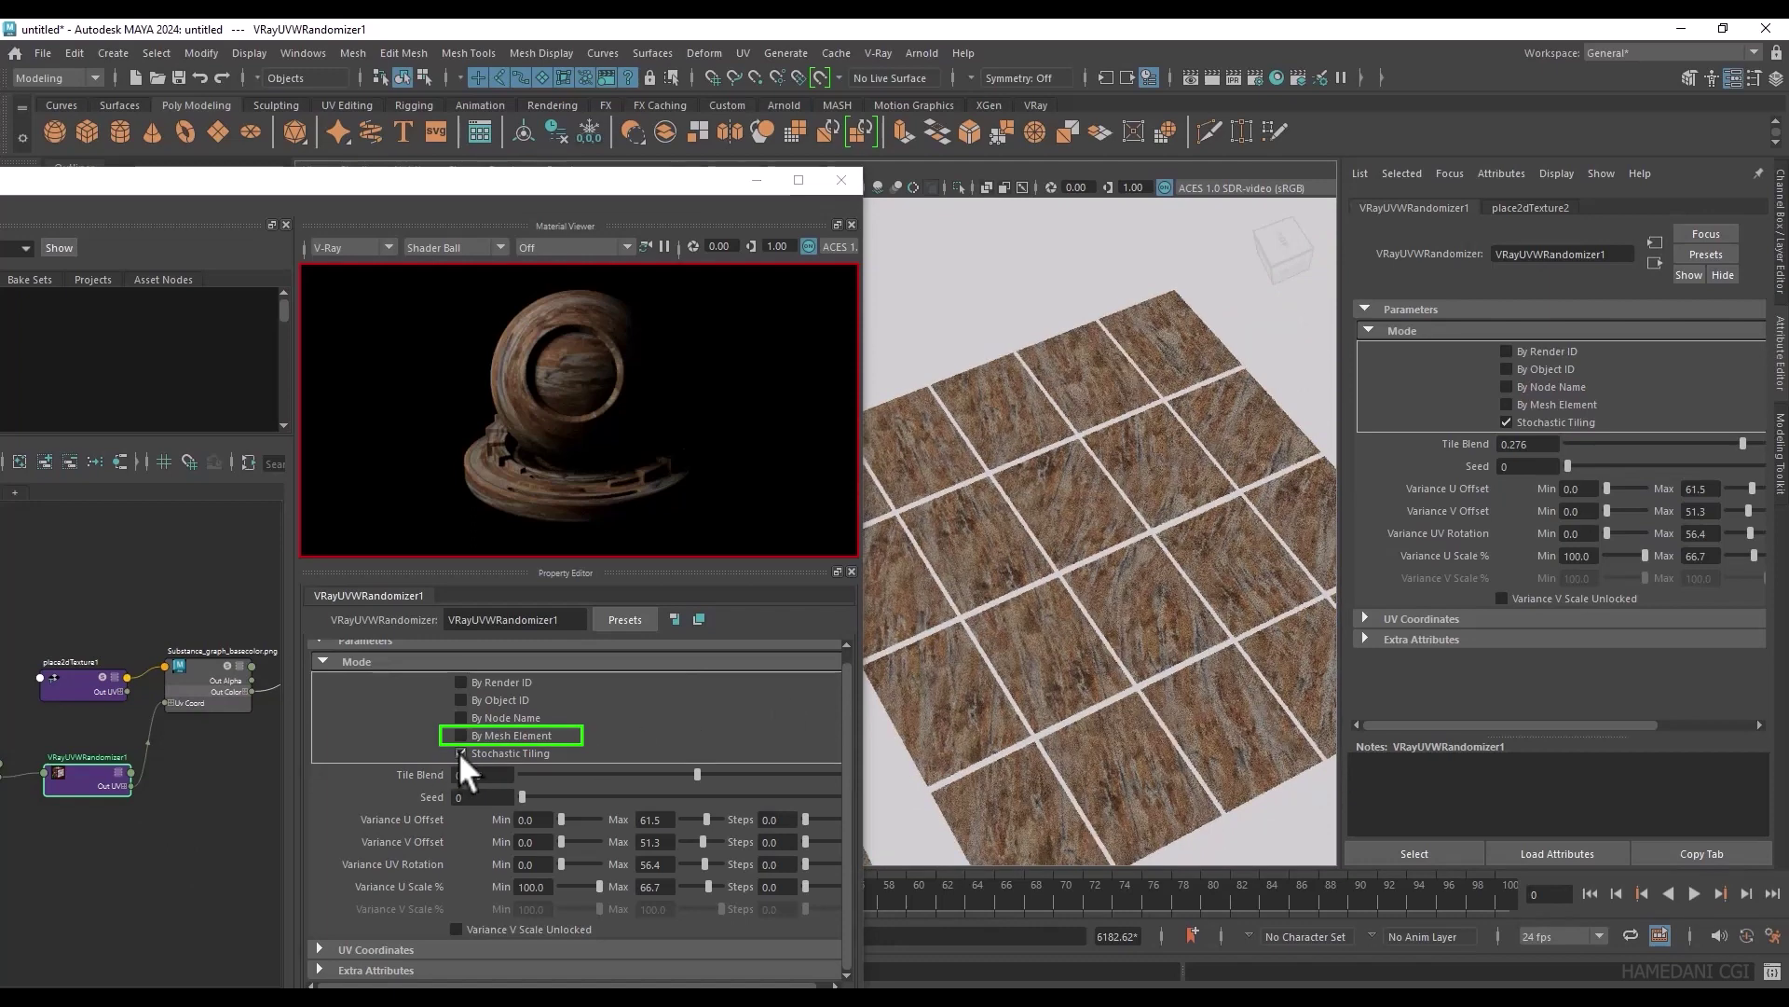
# Step: Switch the randomizer from Stochastic Tiling to By Mesh Element, with U Scale Max 20.5
pyautogui.click(460, 752)
pyautogui.click(457, 734)
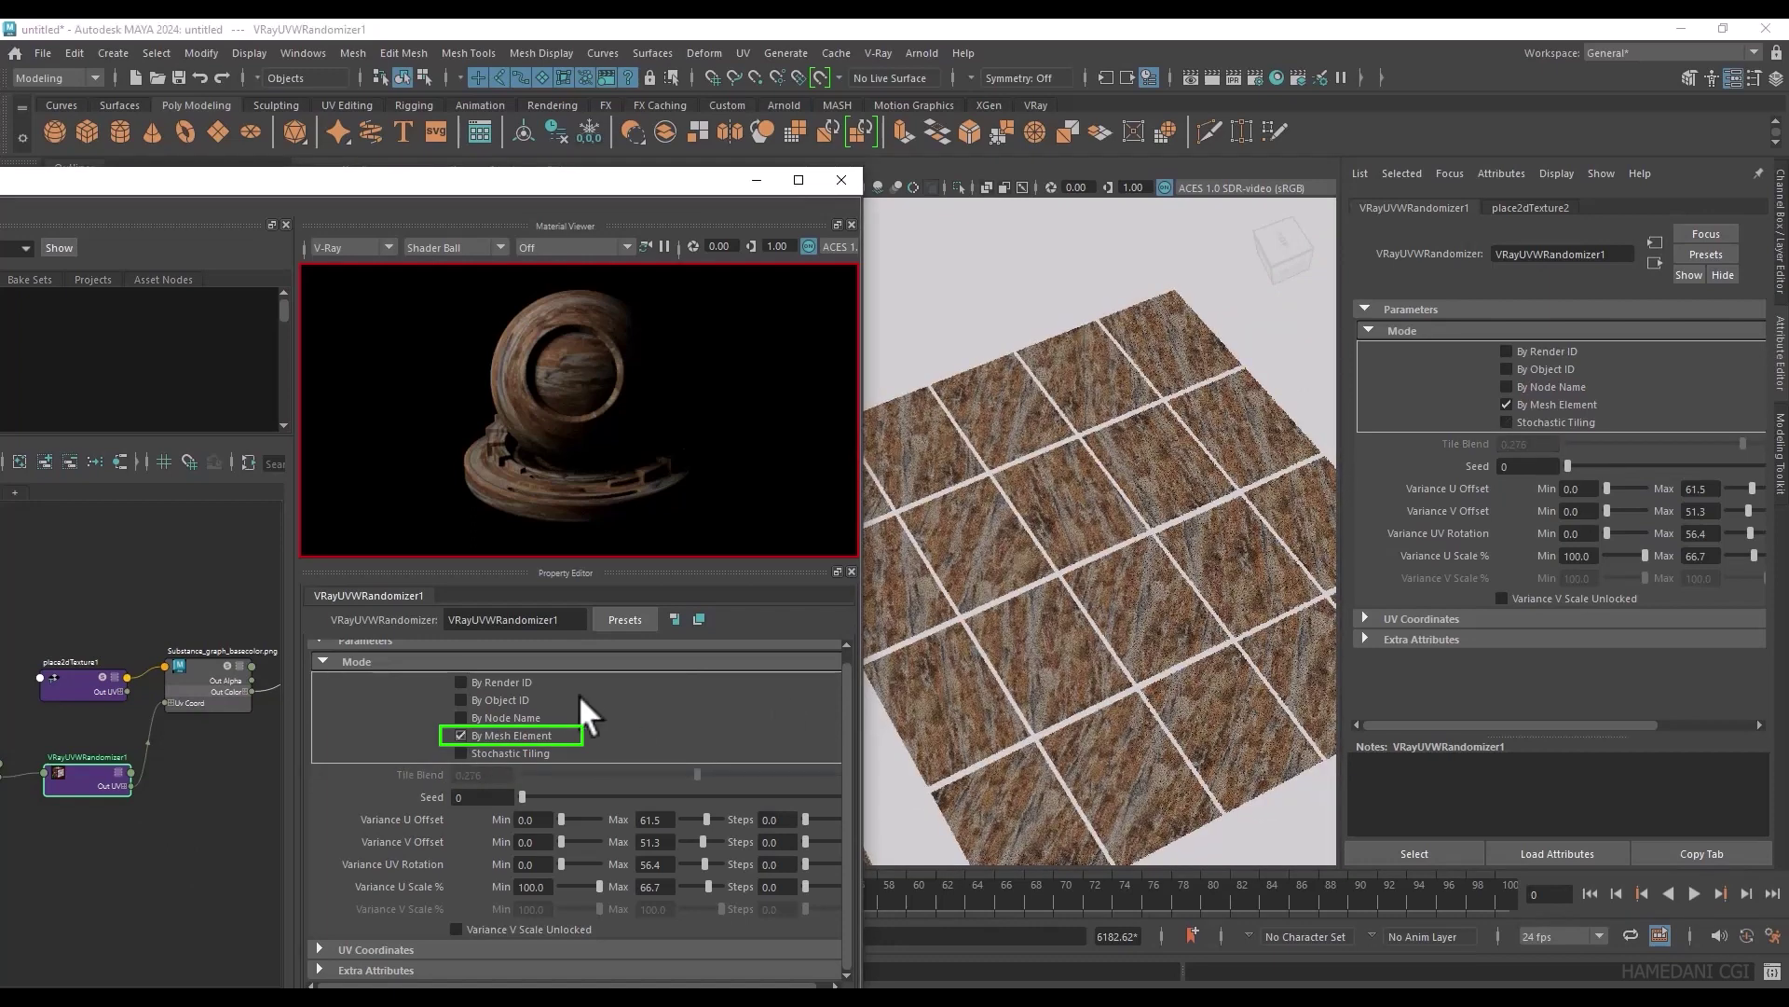
pyautogui.moveTo(706, 883); pyautogui.dragTo(691, 883)
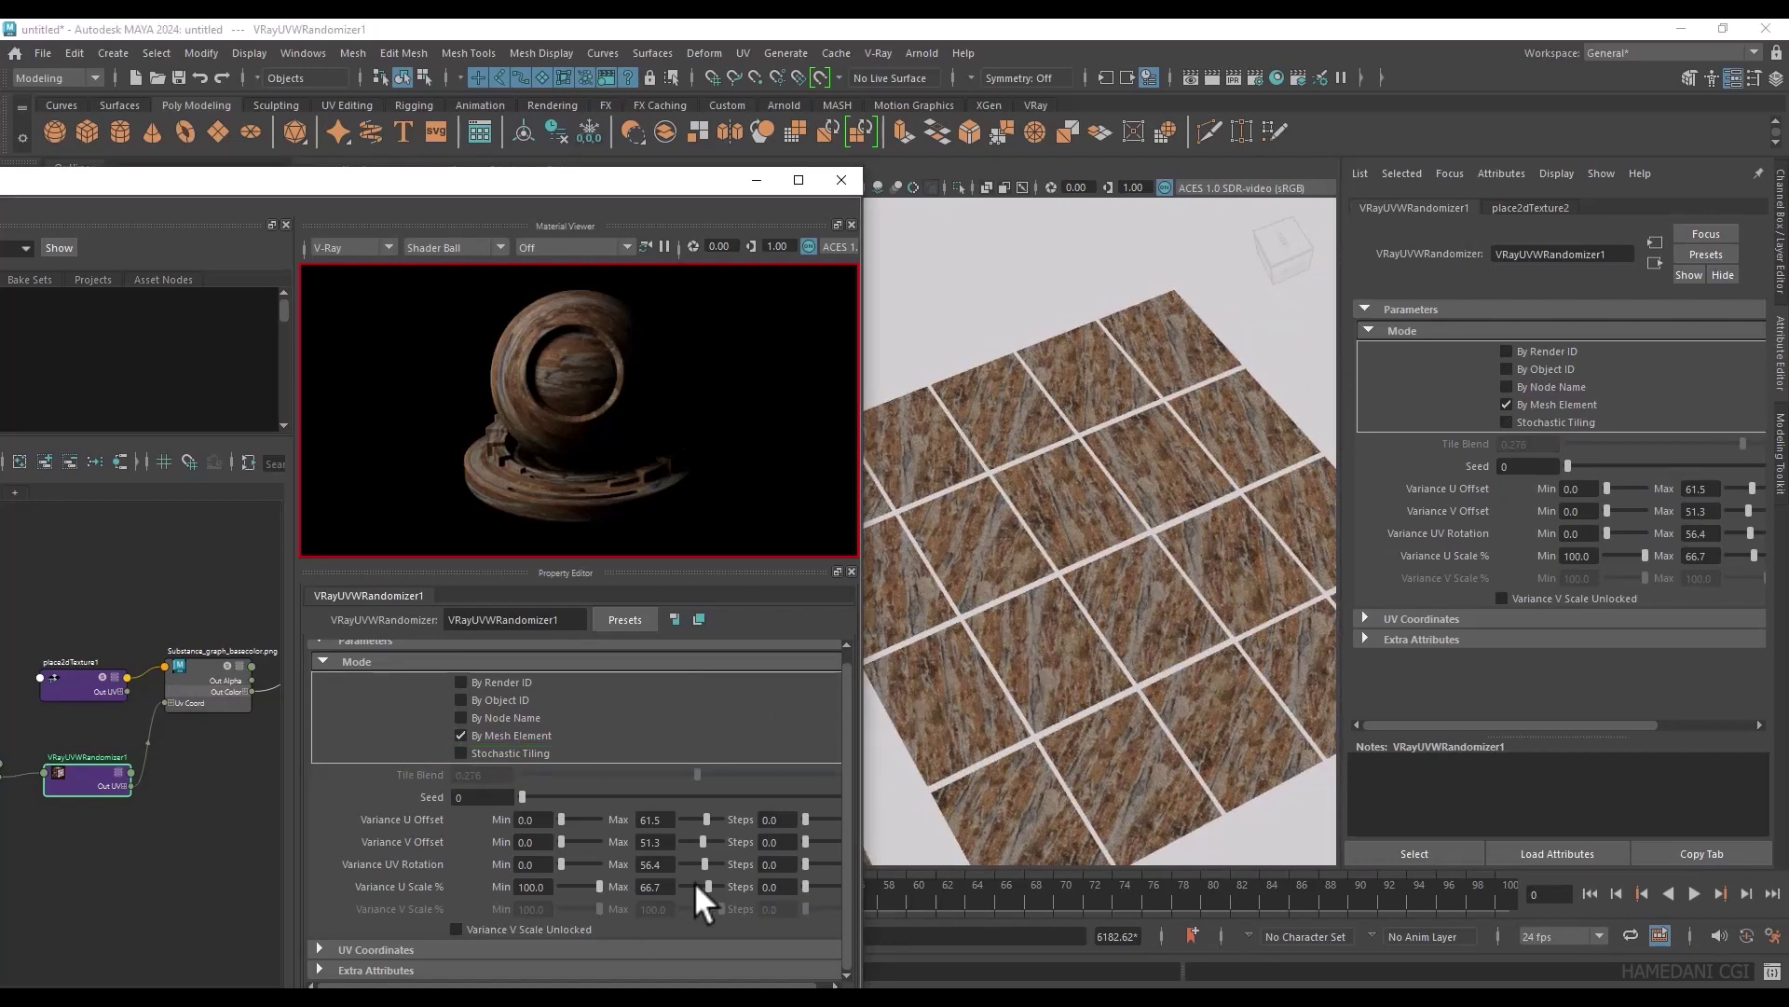
# Step: Set place2dTexture2 Repeat UV to 1 by 1, then to 2 by 2
pyautogui.keyDown('alt'); pyautogui.moveTo(108, 835); pyautogui.dragTo(80, 760, button='middle'); pyautogui.keyUp('alt')
pyautogui.click(80, 754)
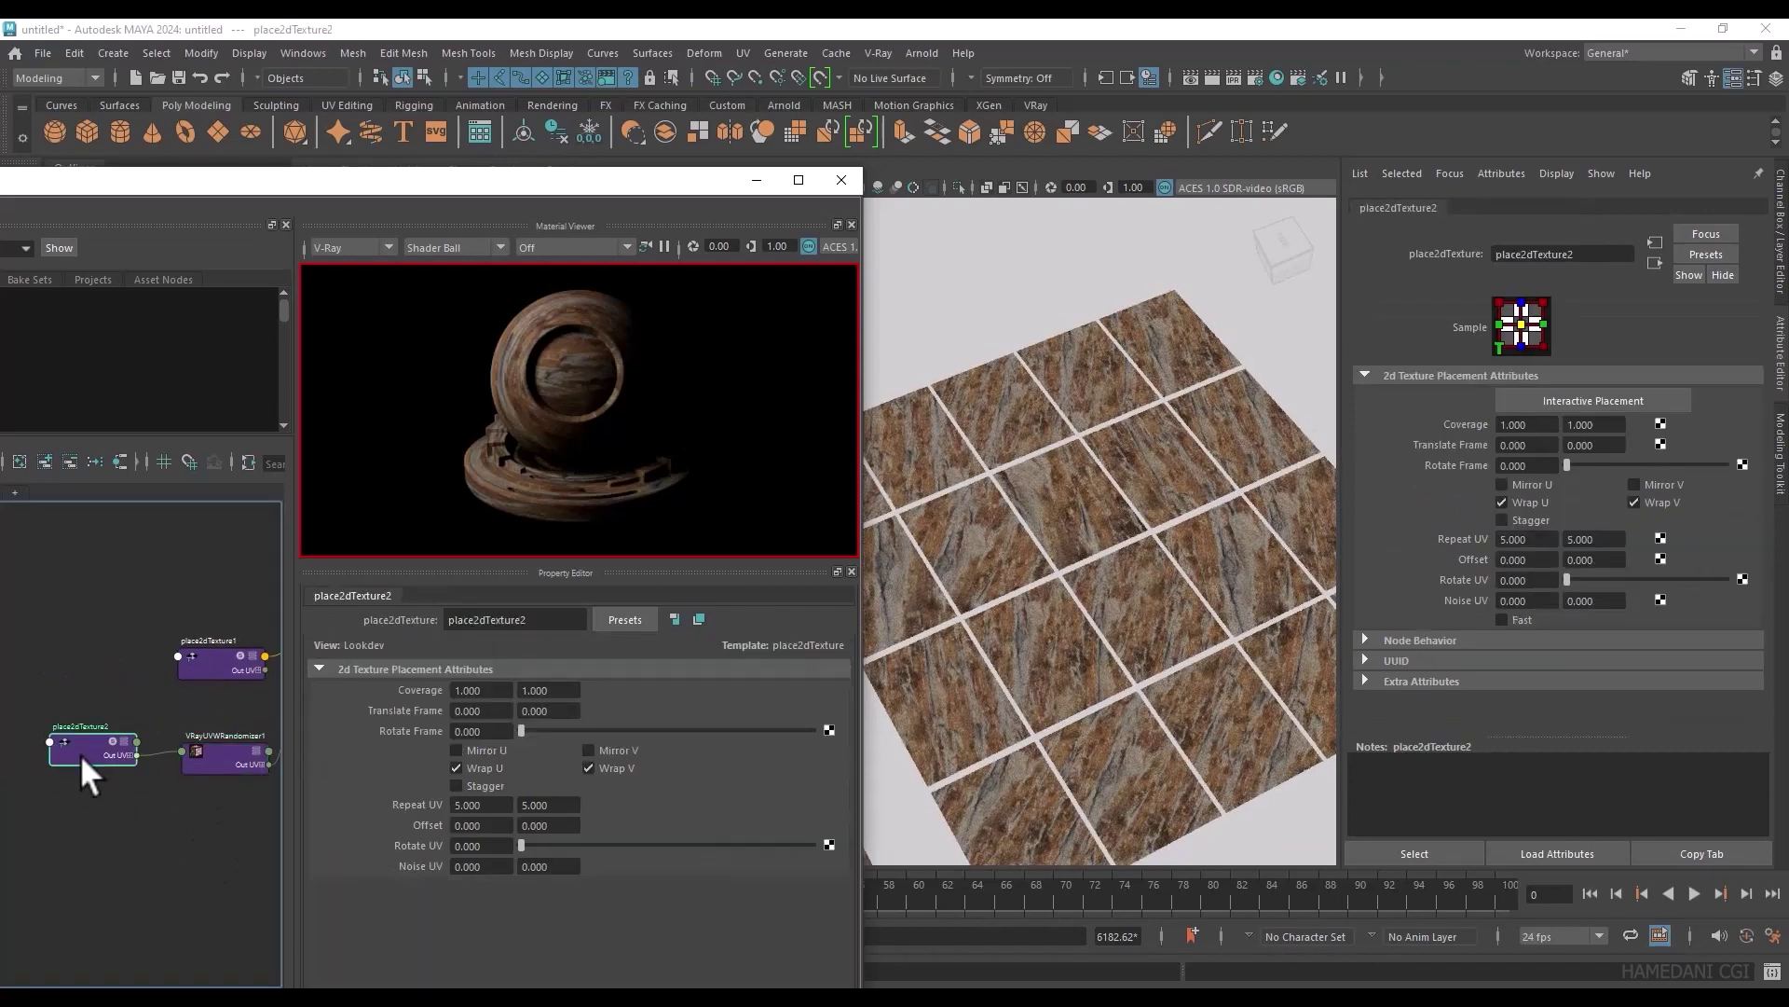
pyautogui.click(474, 805)
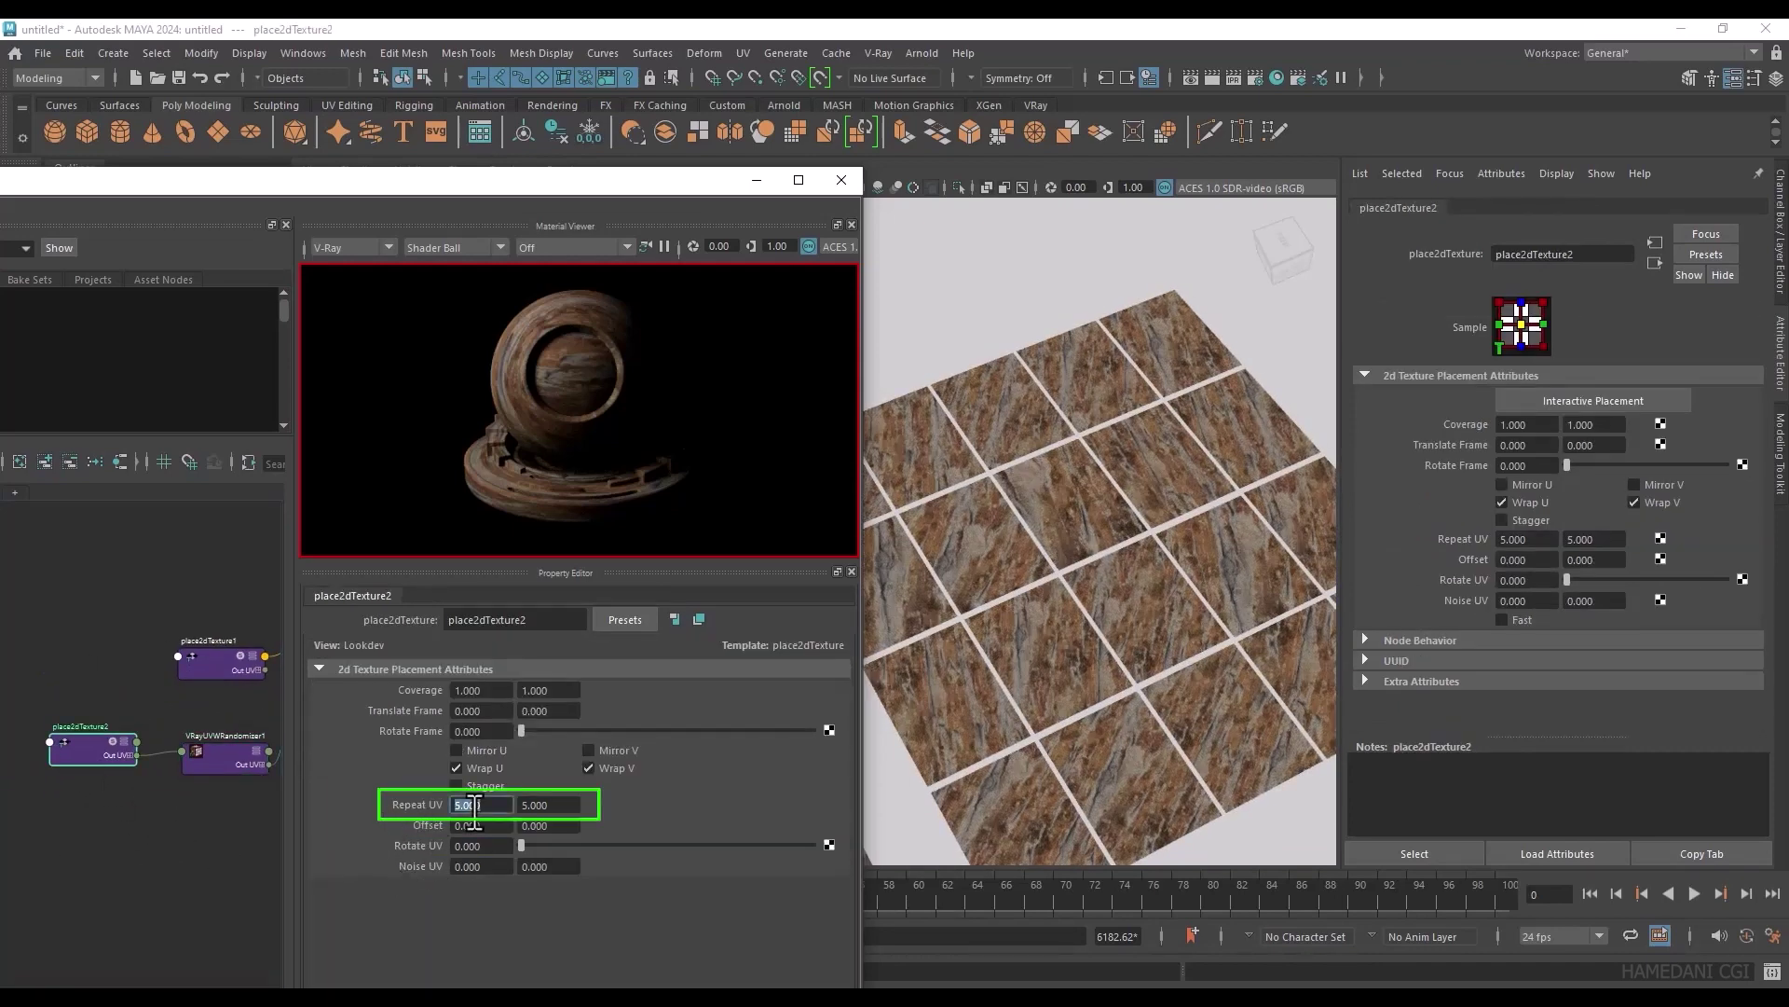
pyautogui.write('1')
pyautogui.press('Tab')
pyautogui.write('1')
pyautogui.press('Return')
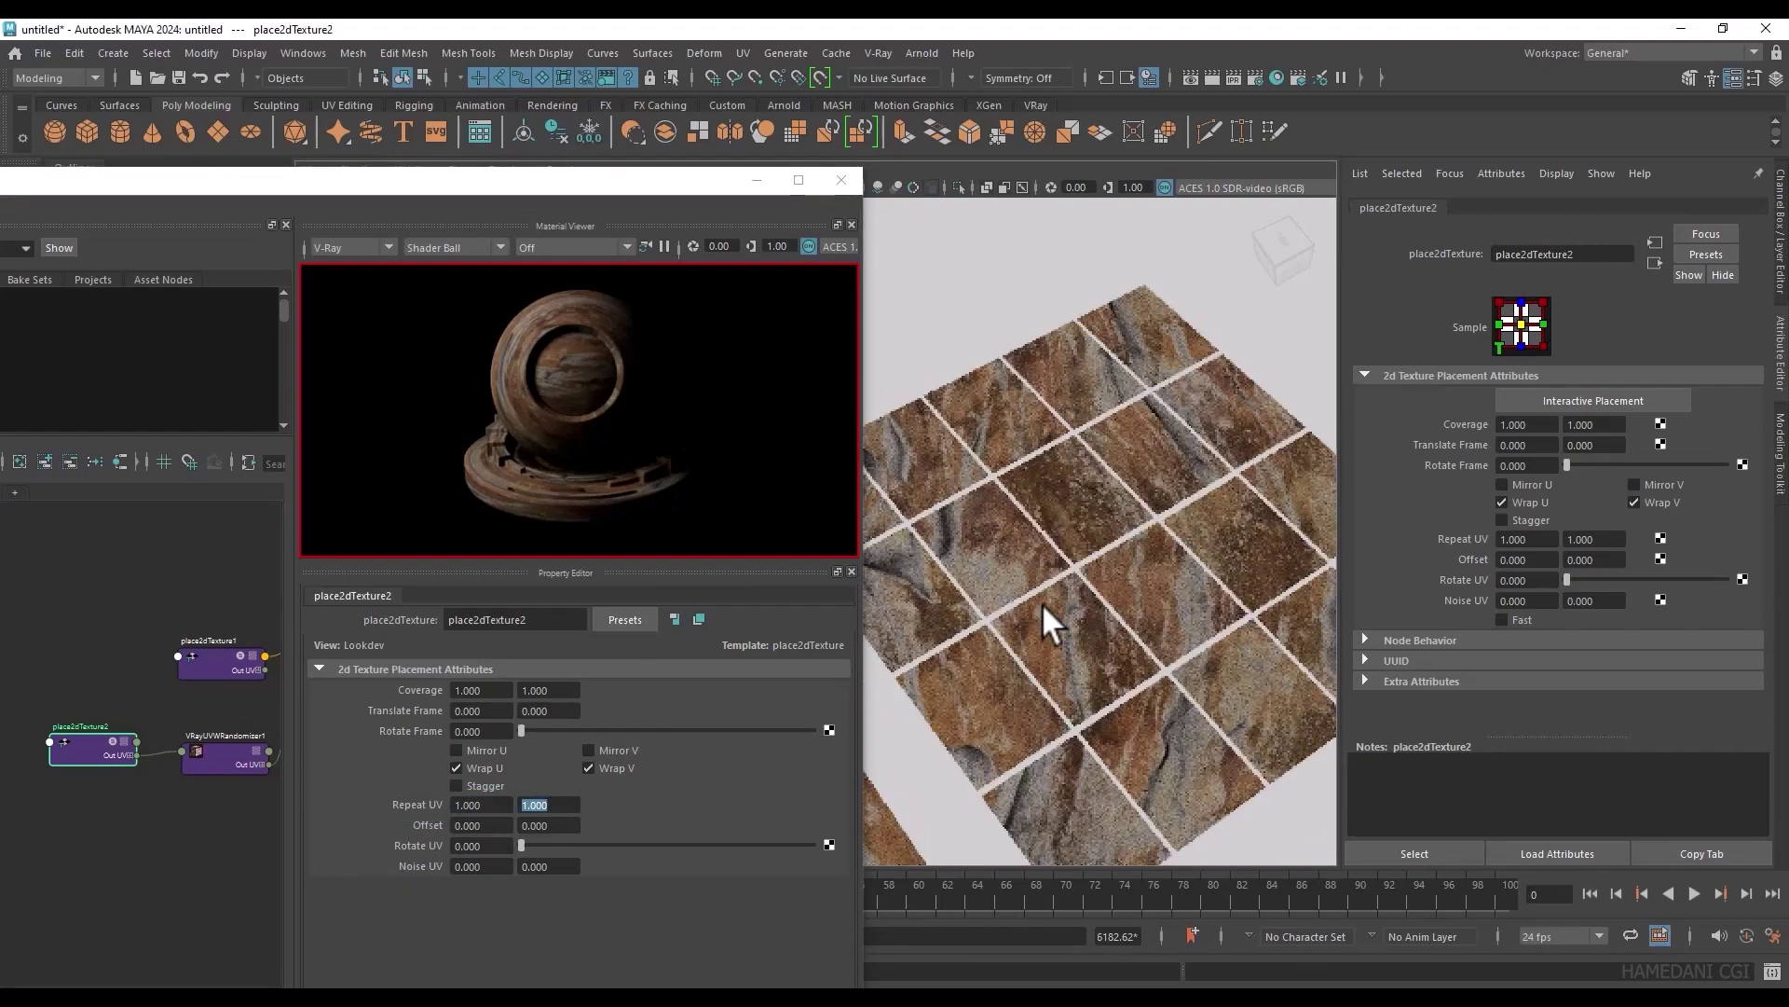
pyautogui.click(462, 807)
pyautogui.write('2')
pyautogui.press('Tab')
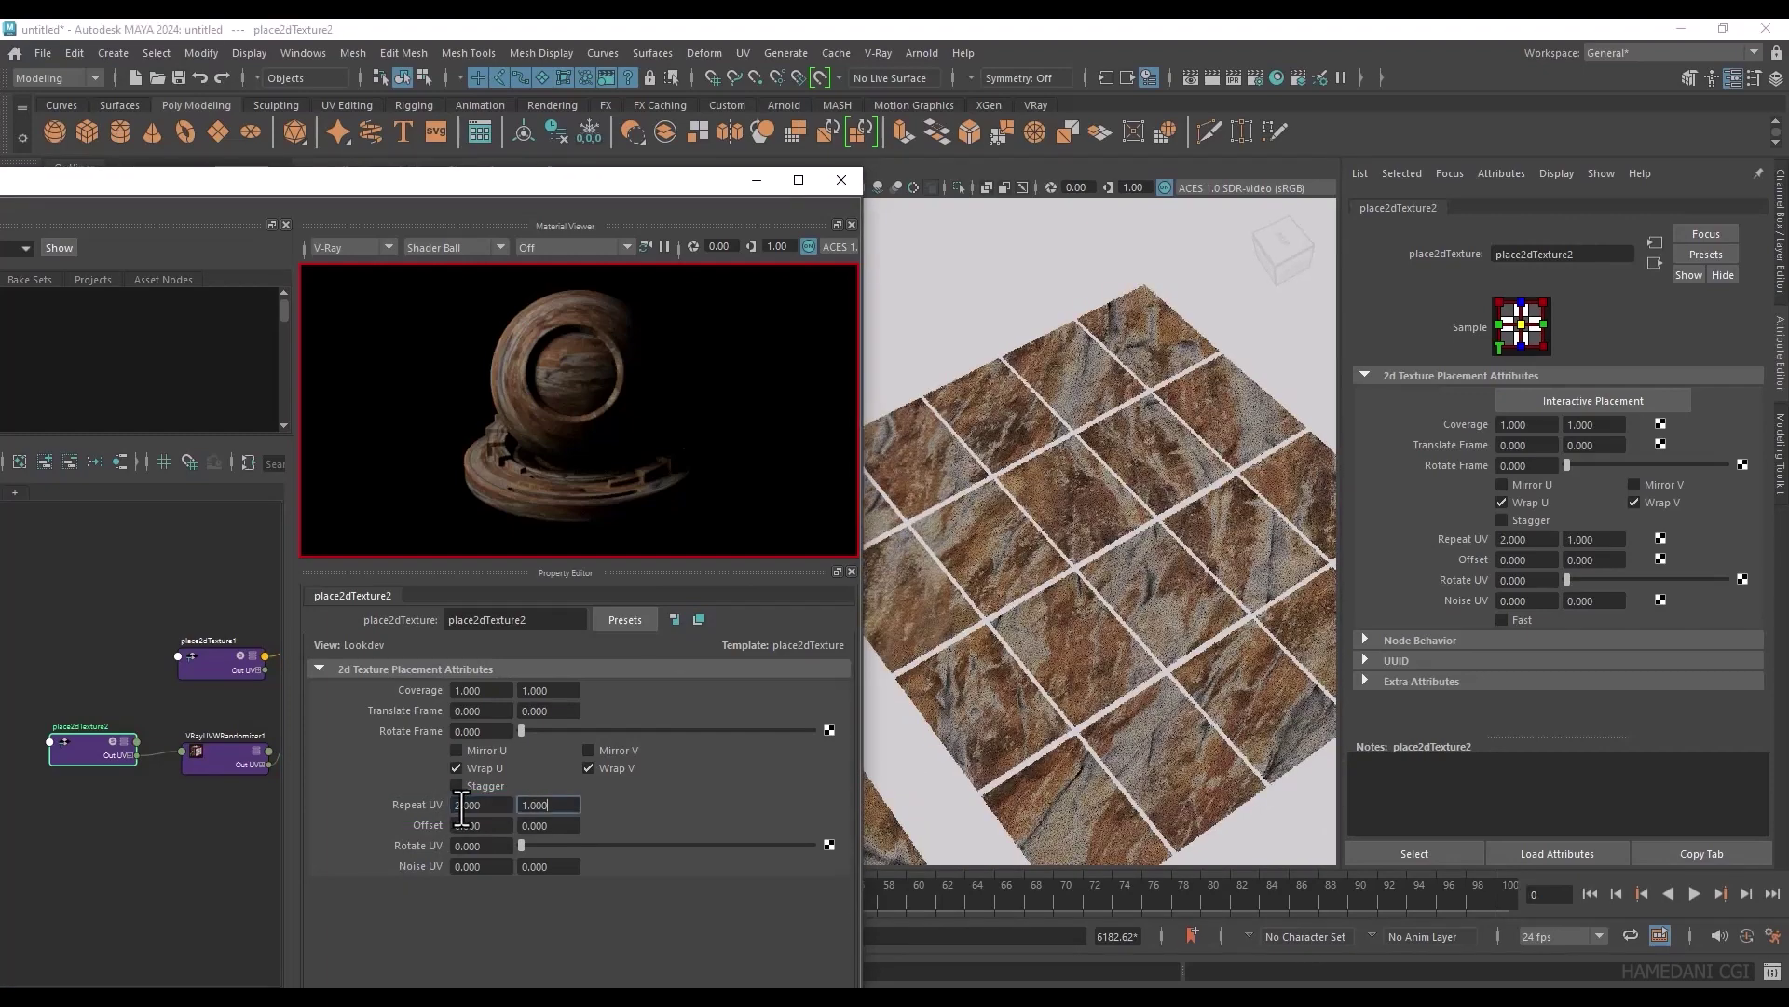
pyautogui.write('2')
pyautogui.press('Return')
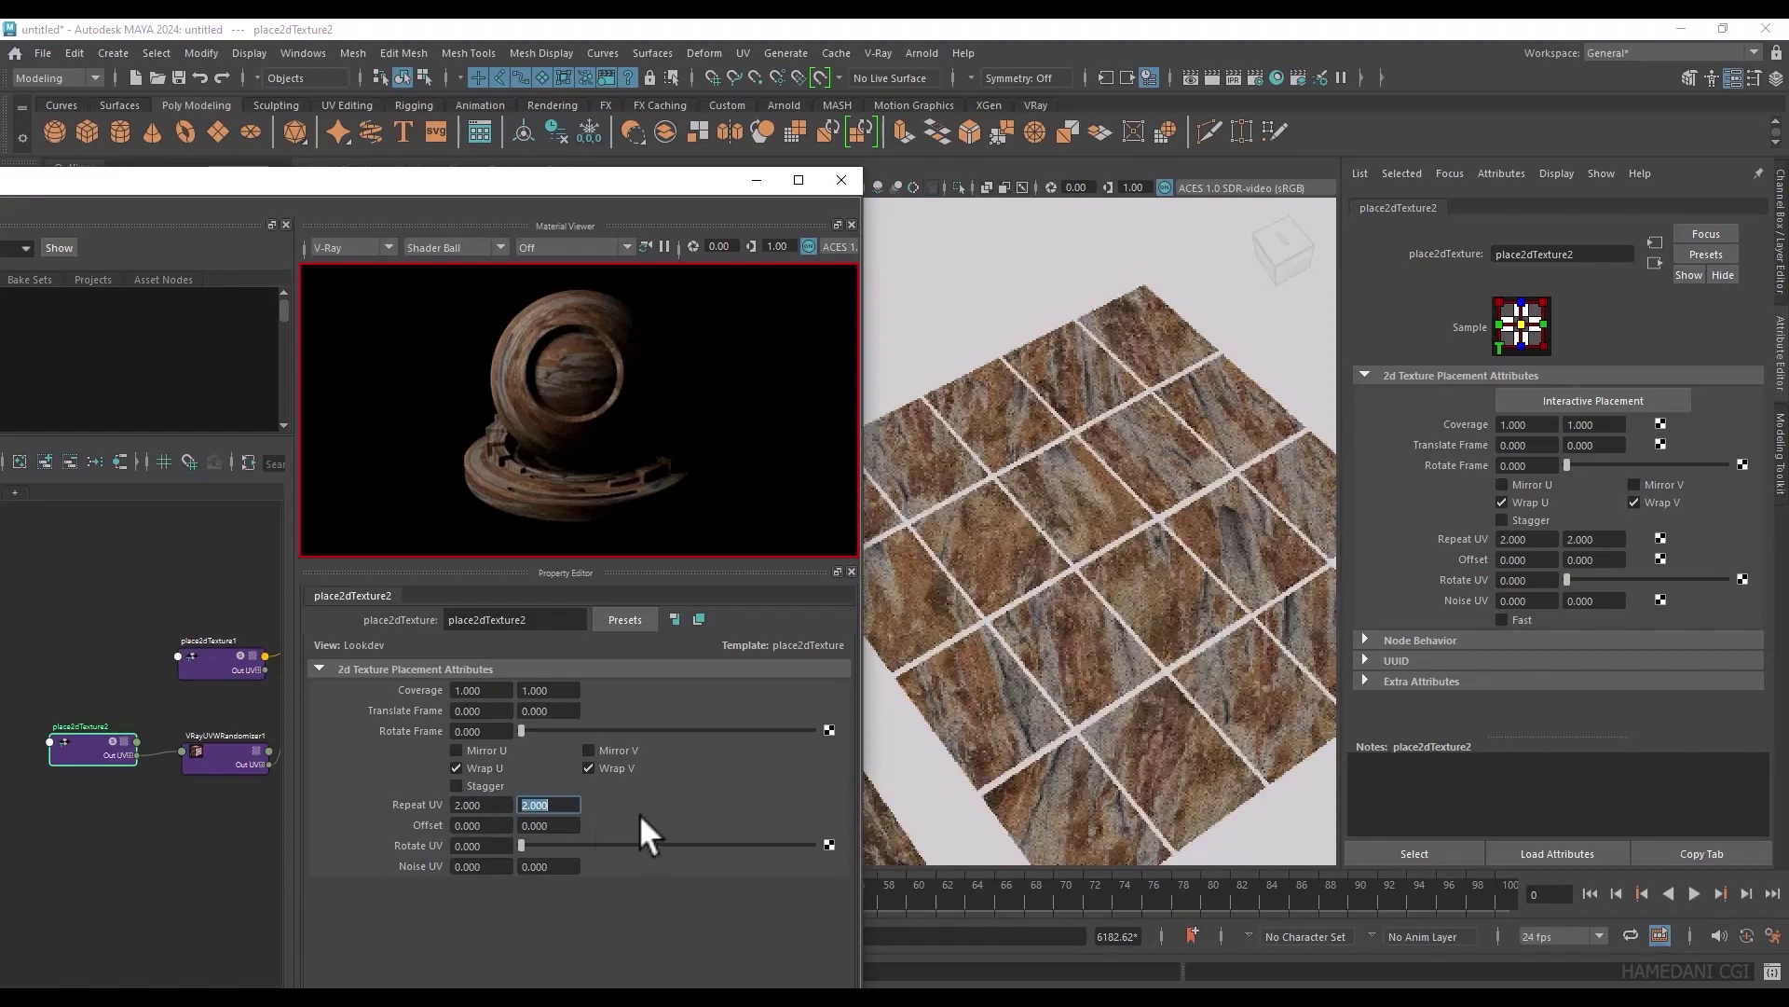
pyautogui.click(223, 756)
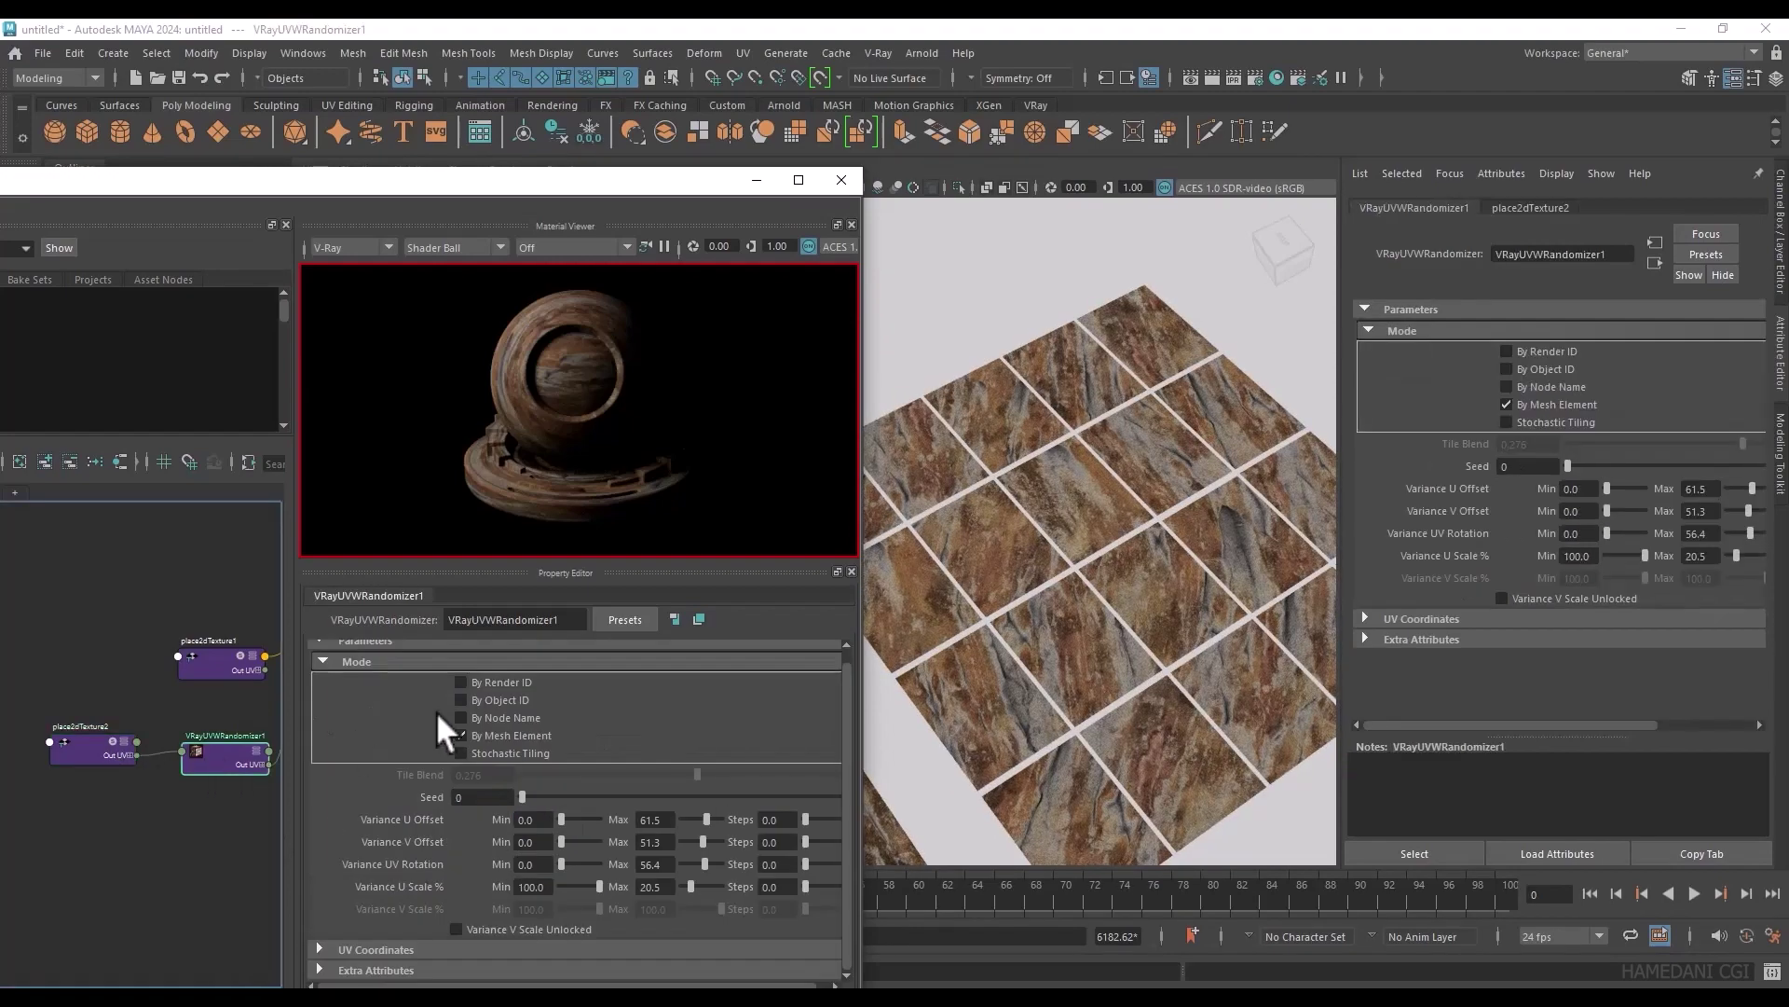